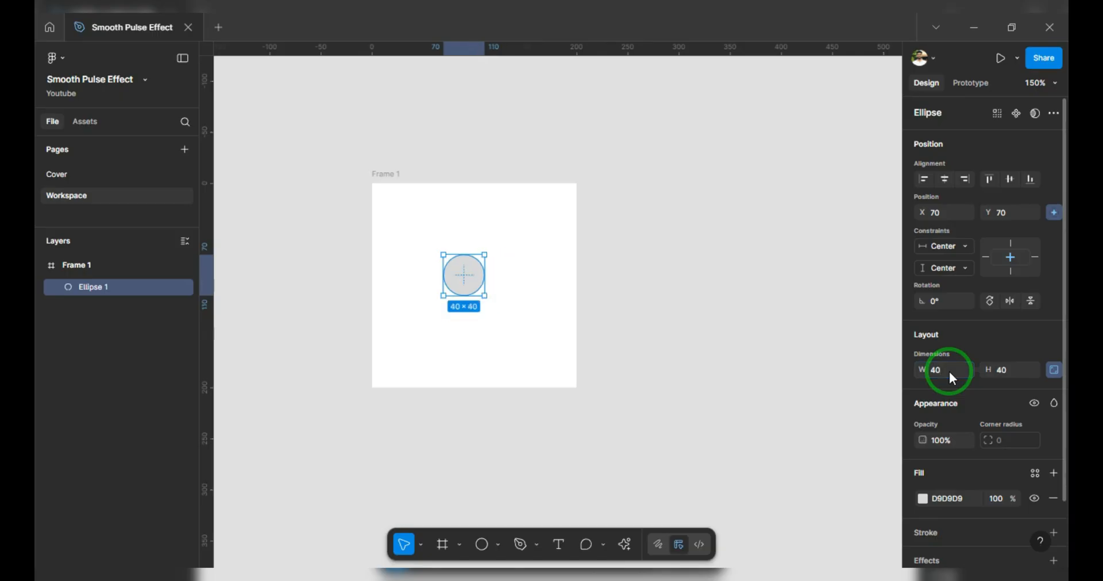
Center the grey circle horizontally and vertically inside the frame.
click(945, 179)
click(1009, 182)
scroll(763, 301, left, 3)
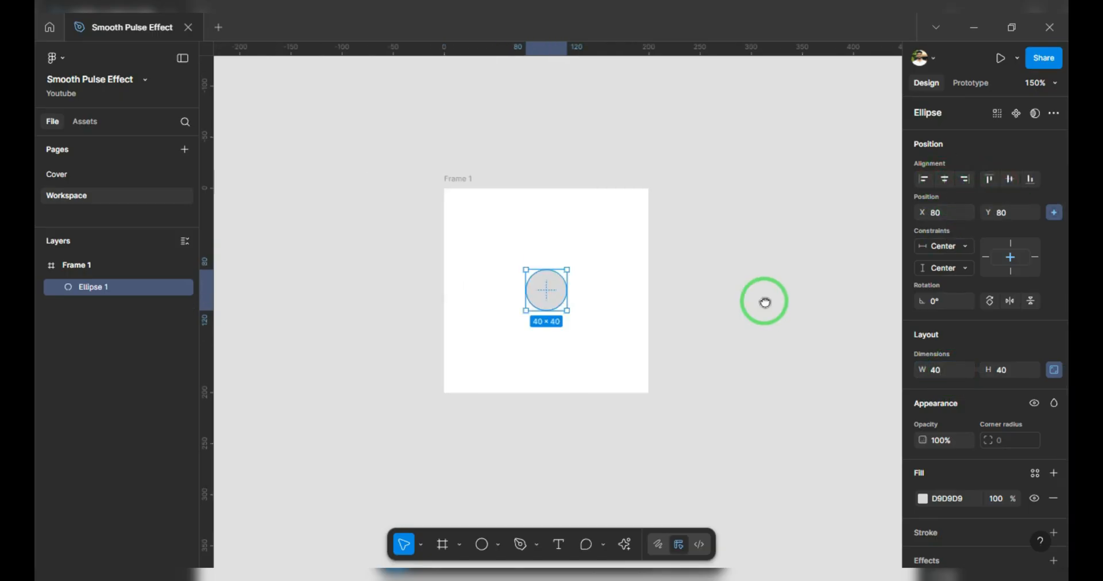
Change the circle's fill color to the bright red FF2626.
scroll(956, 477, down, 2)
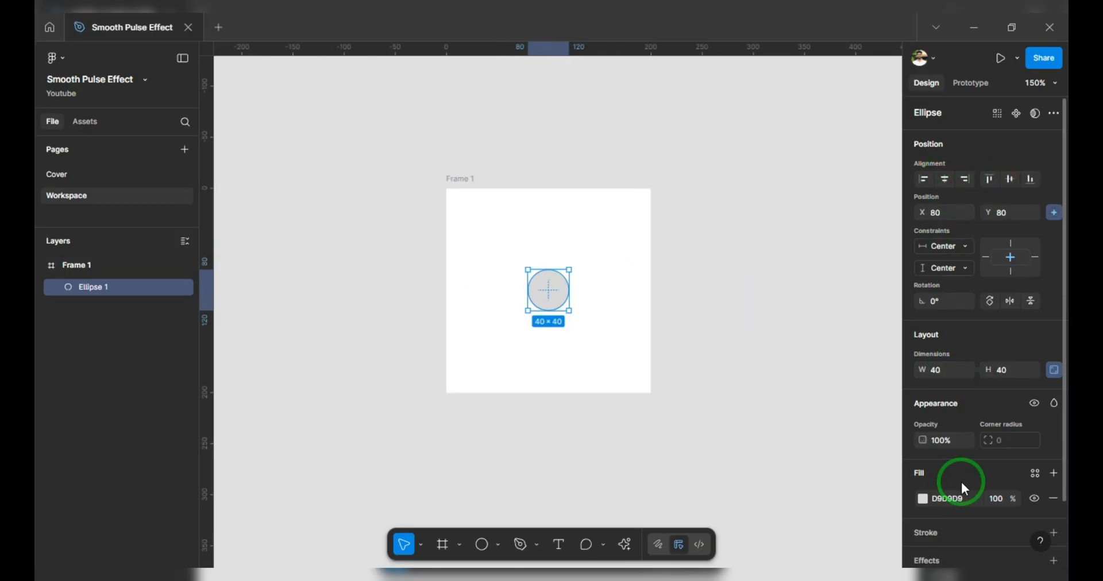
click(922, 430)
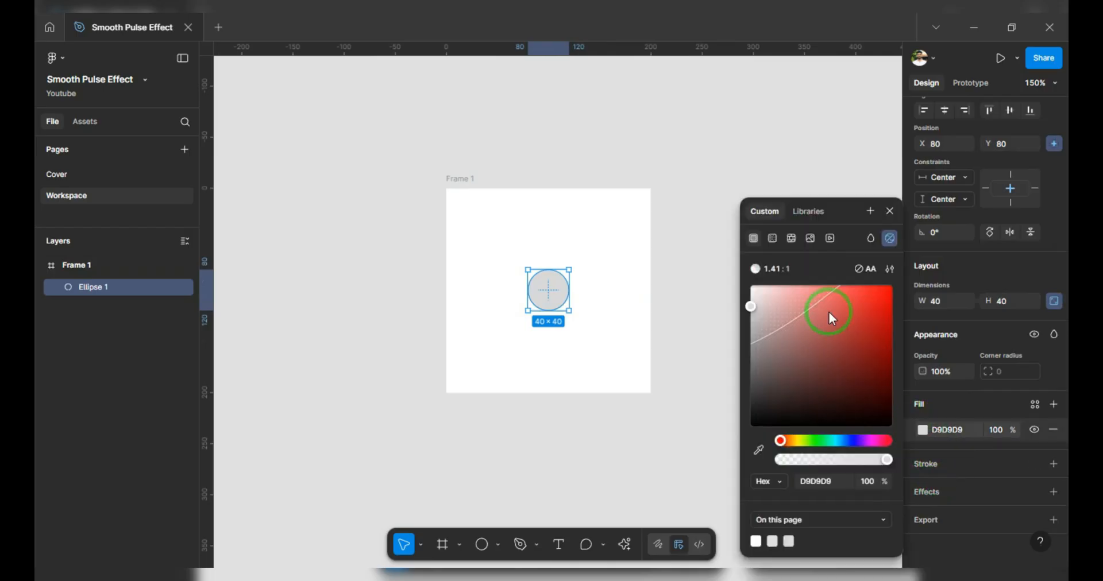
click(868, 282)
drag(869, 281, 870, 281)
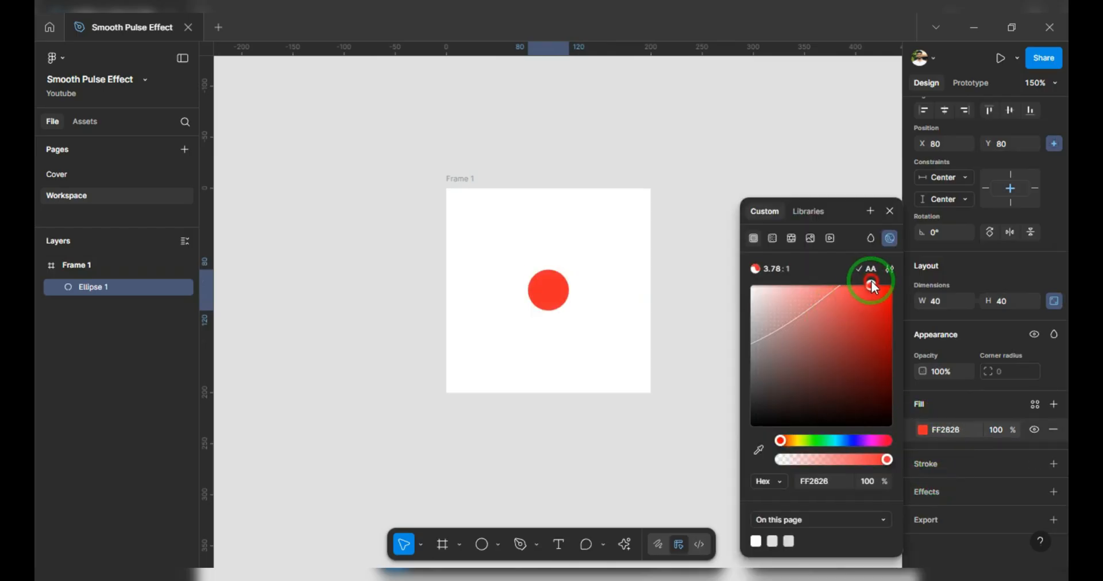
click(890, 211)
Duplicate the red circle twice in place and rename the three circle layers 1, 2 and 3 from the uppermost down.
key(ctrl+d)
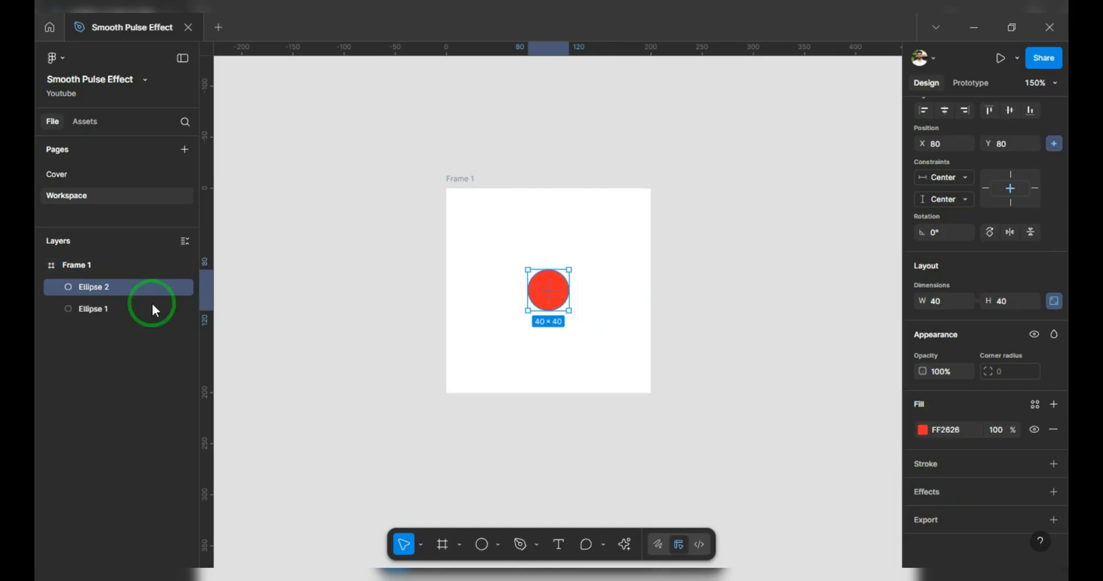
key(ctrl+d)
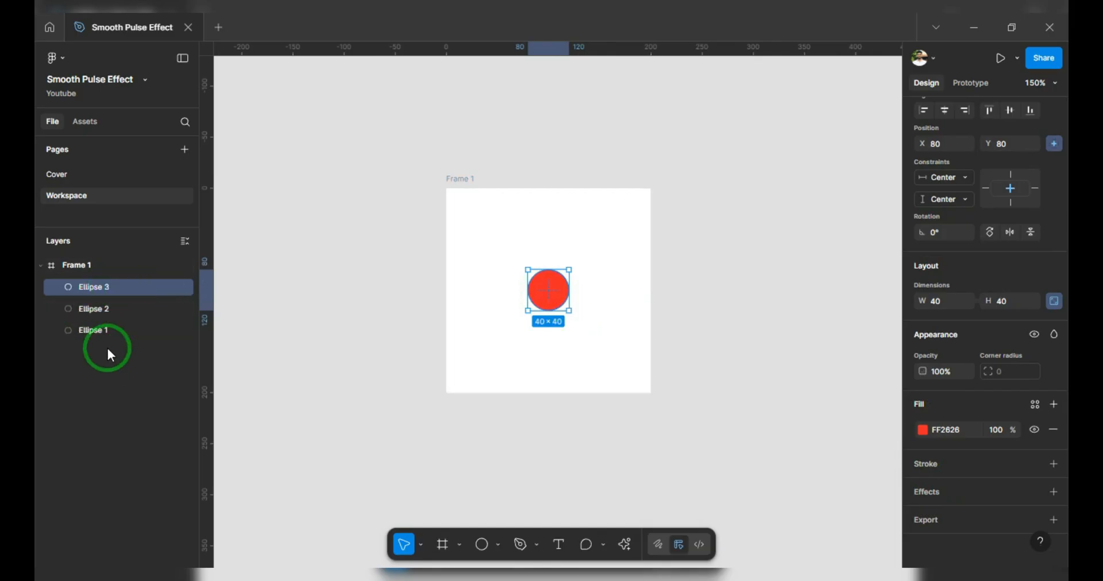
double_click(103, 289)
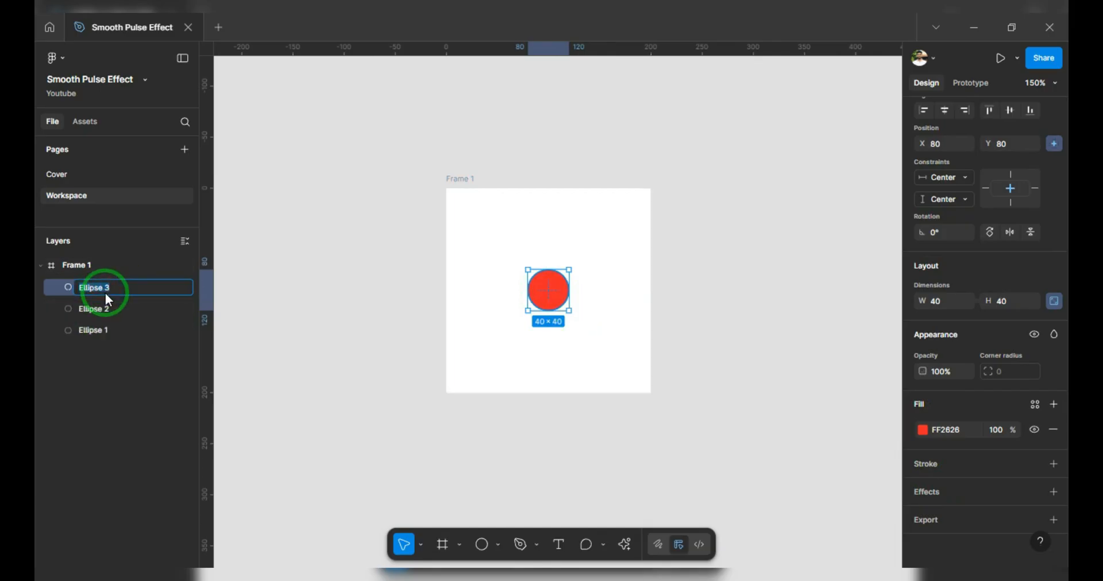
double_click(93, 314)
text(2)
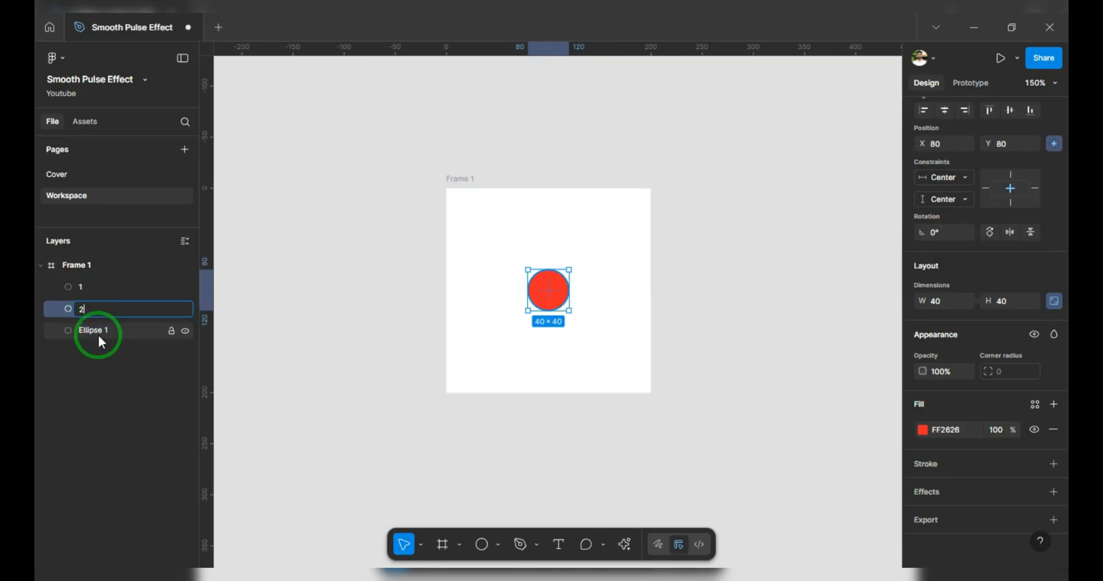
double_click(99, 335)
text(3)
click(106, 362)
Rename the frame holding the three circles as 1.
drag(403, 352, 305, 343)
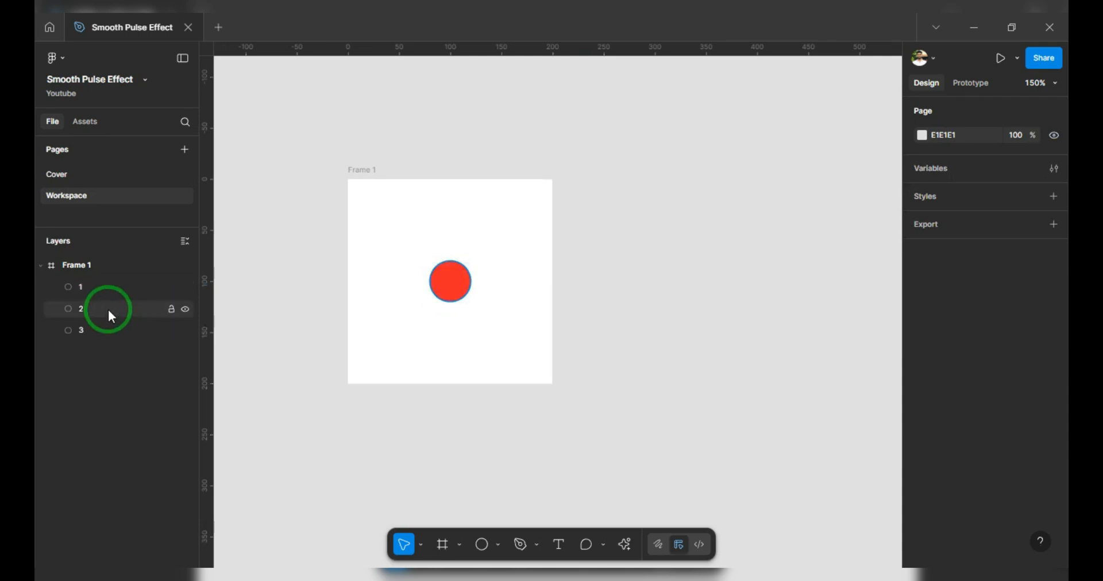
scroll(377, 297, down, 2)
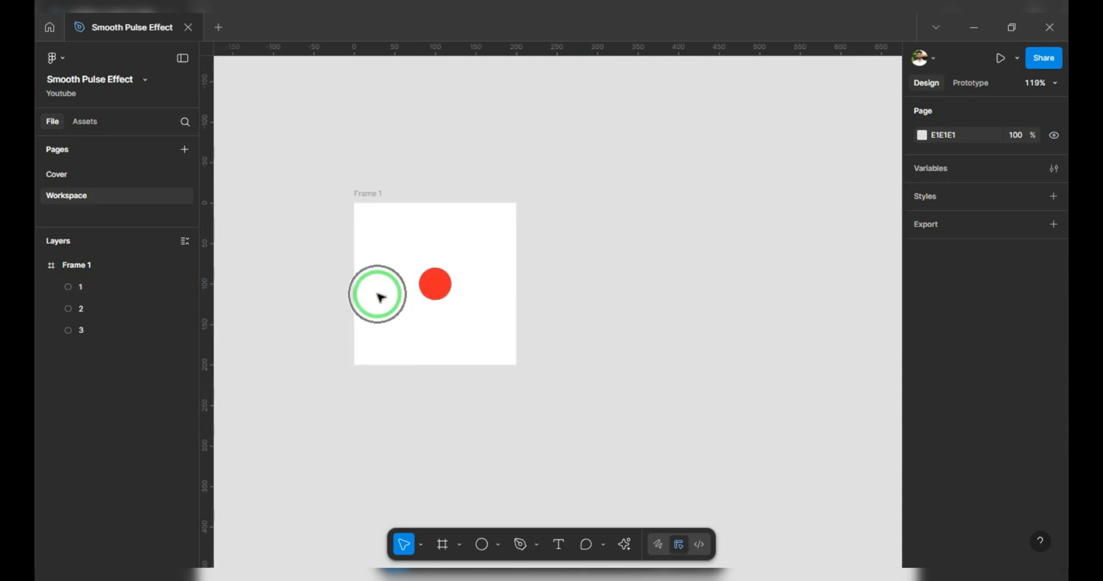
click(370, 196)
double_click(370, 195)
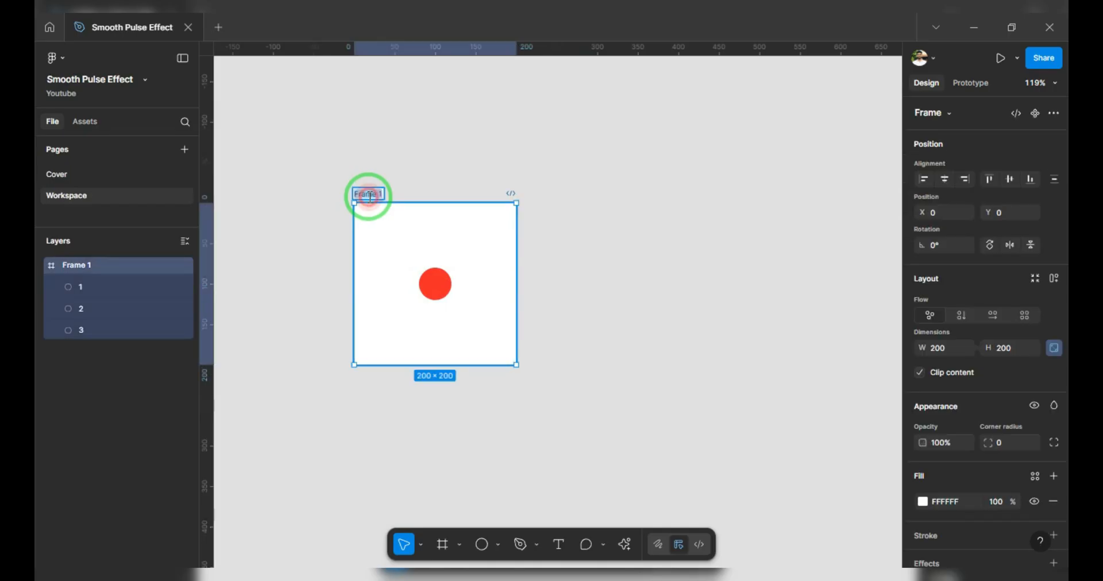
text(1)
Duplicate frame 1 to its right at X 242, level with the original.
click(357, 193)
drag(357, 196, 555, 200)
drag(515, 382, 453, 376)
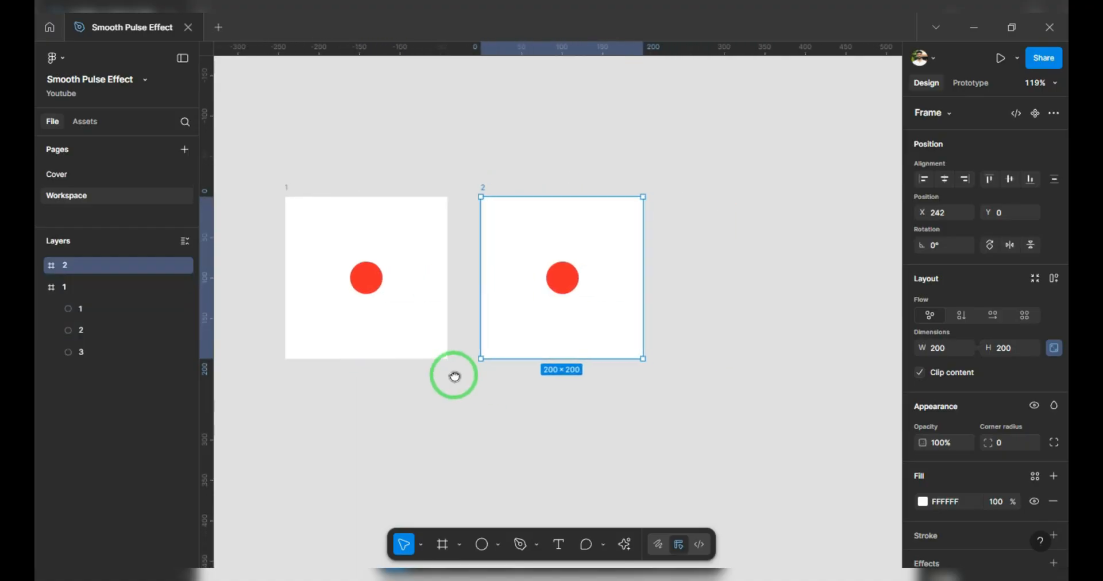
Resize circle 2 in the second frame to 120 × 120 and center it both ways in the frame.
click(565, 283)
scroll(621, 244, up, 3)
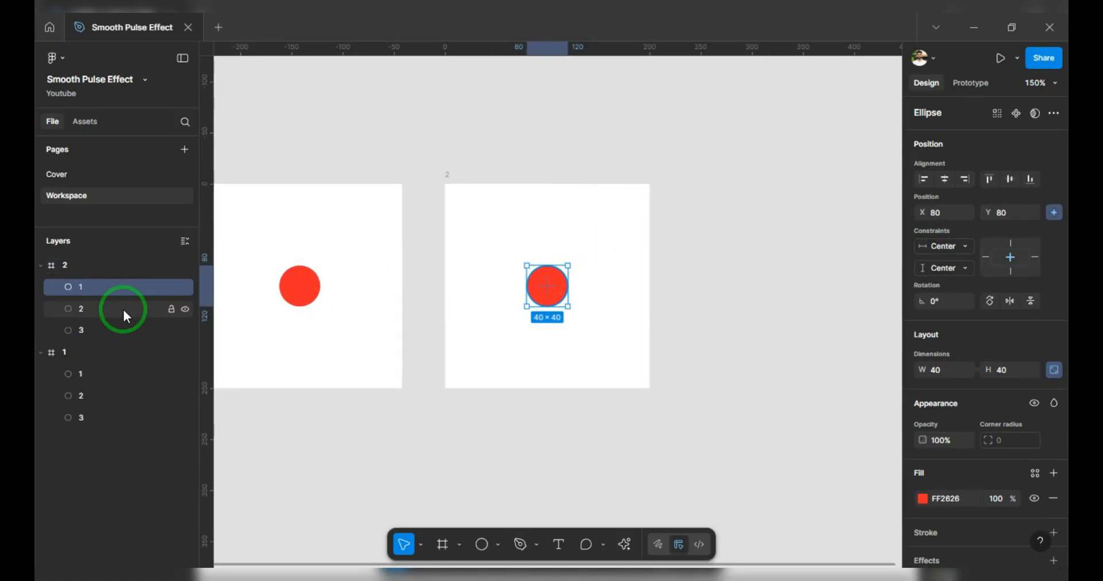
click(105, 310)
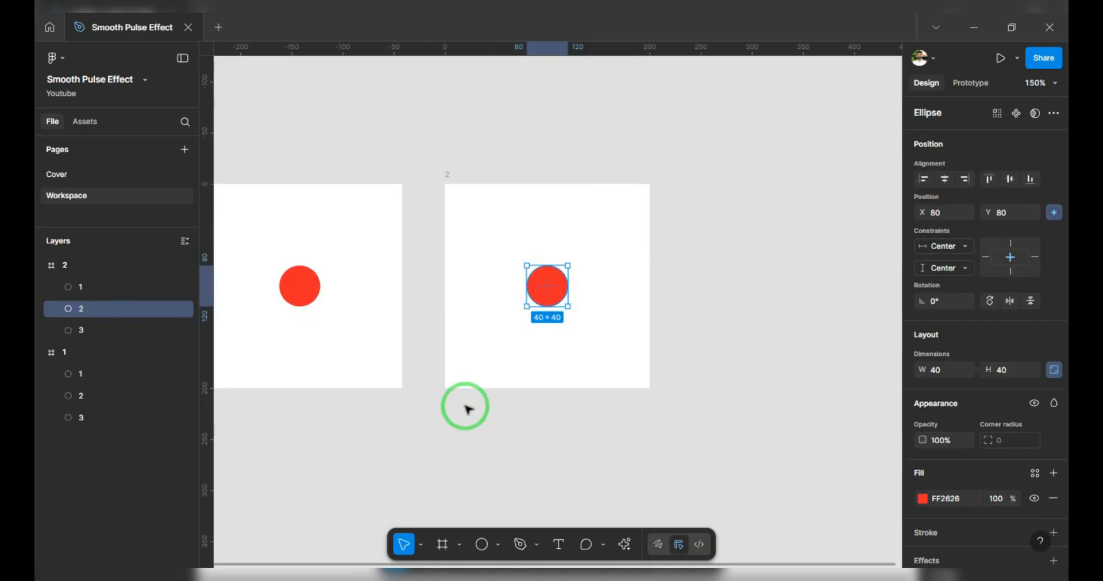
key(alt)
drag(567, 306, 591, 346)
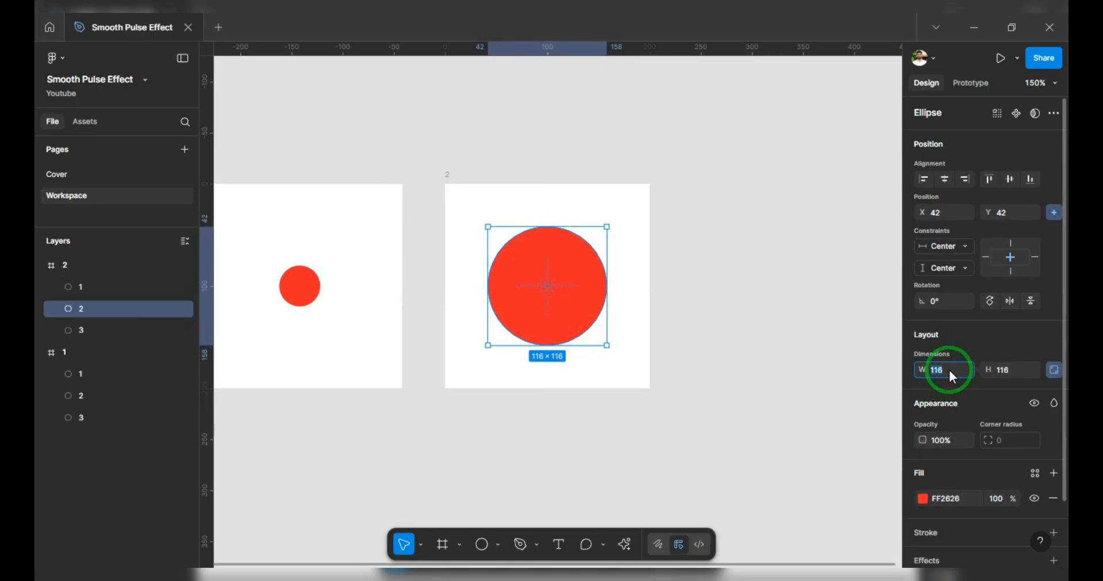
key(Return)
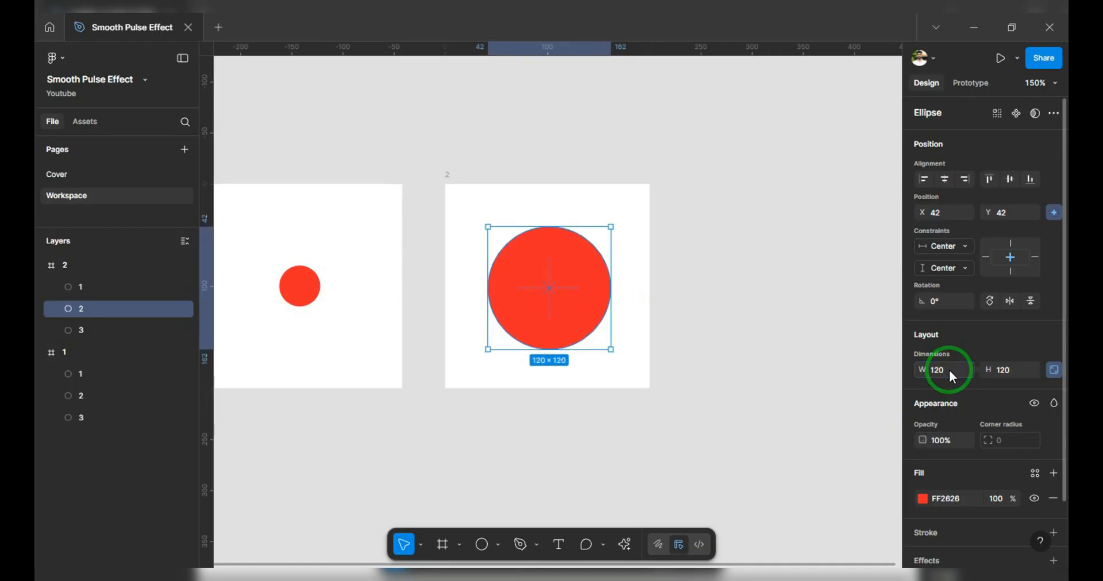
click(945, 180)
click(1009, 179)
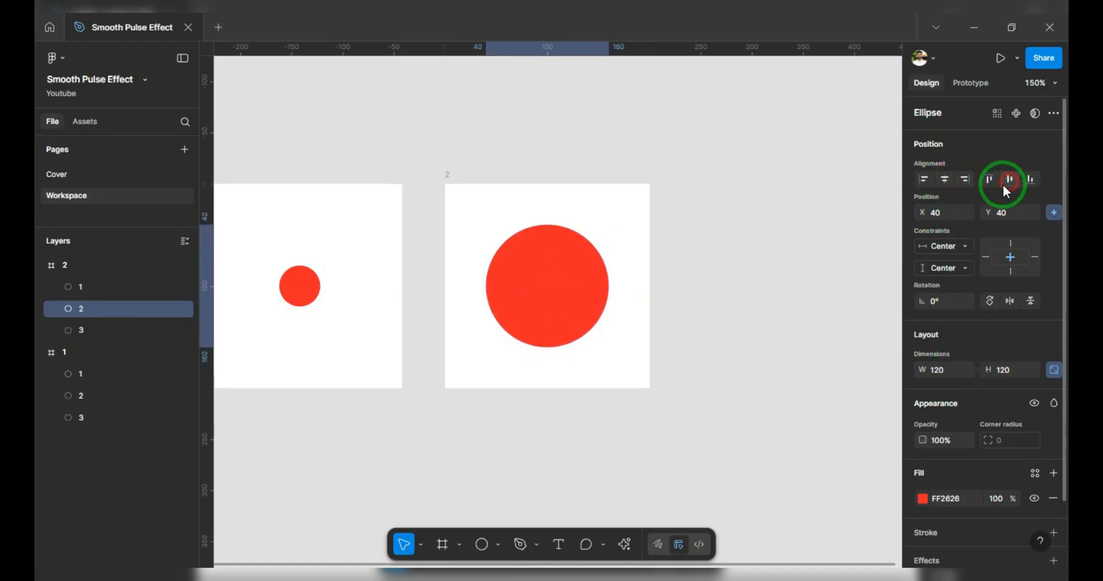
Set the fill opacity of the 120 × 120 circle to 15%.
click(996, 499)
text(15)
key(Return)
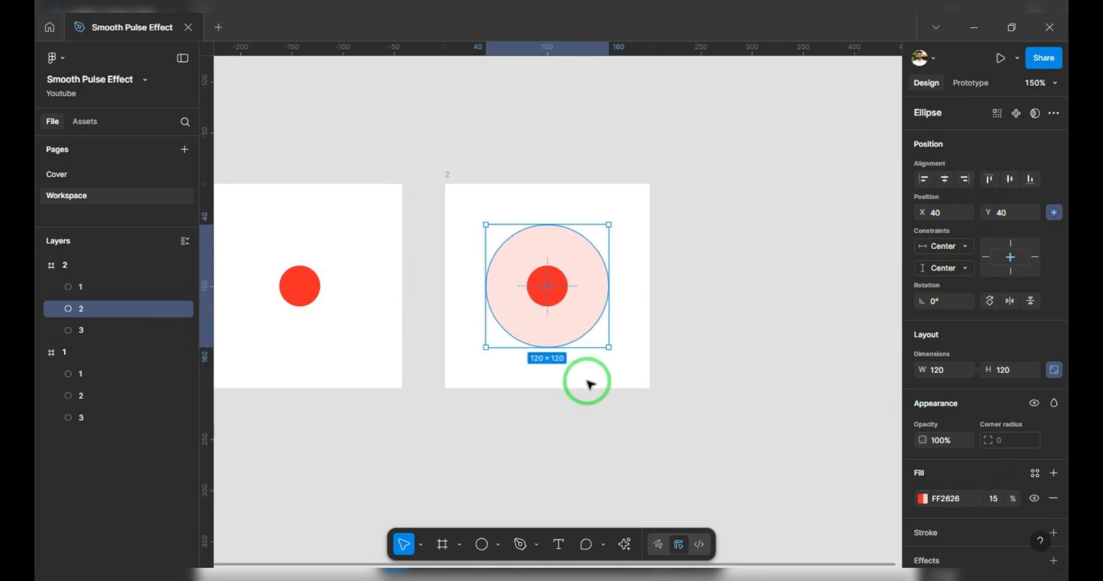
Duplicate the second frame to its right at X 499, level with the others.
scroll(586, 381, down, 2)
click(569, 325)
click(379, 200)
alt+drag(383, 214, 584, 212)
drag(586, 381, 461, 371)
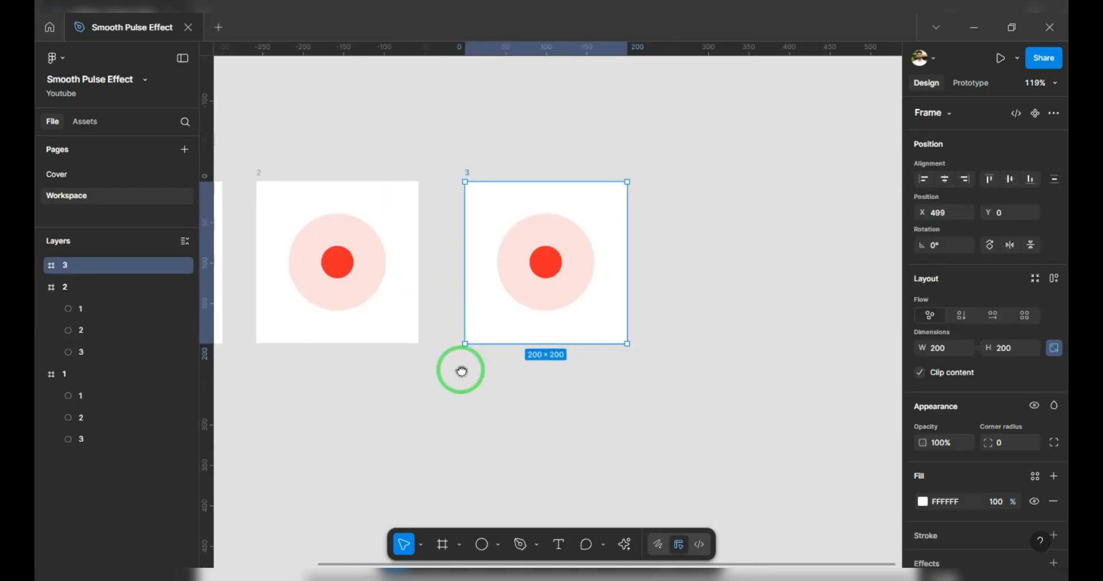
Enlarge circle 3 in the third frame about its center to 200 × 200 and set its fill opacity to 20%.
click(560, 270)
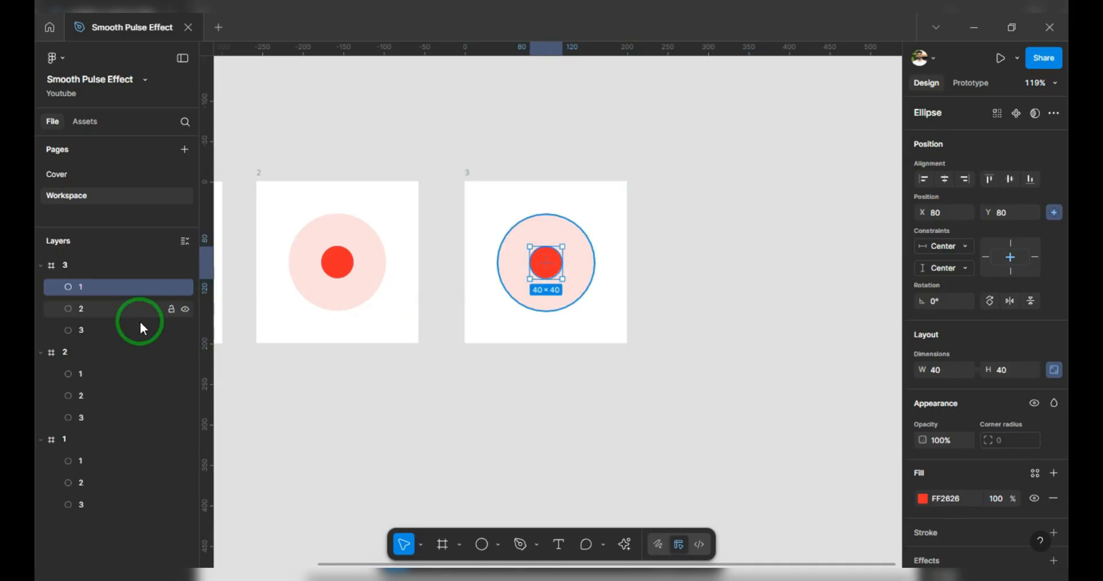
click(94, 329)
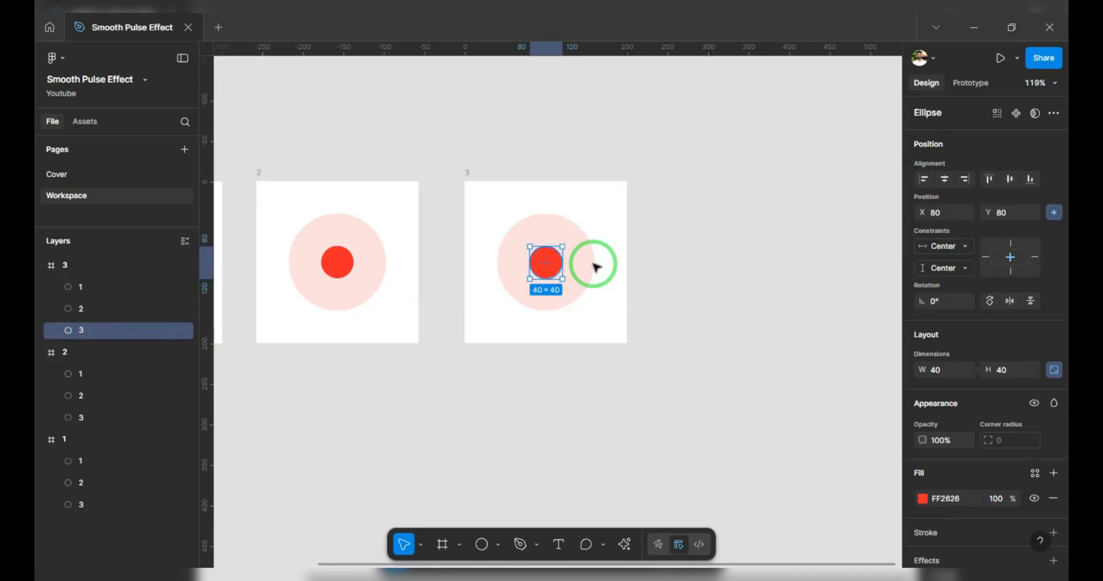
alt+drag(563, 262, 624, 300)
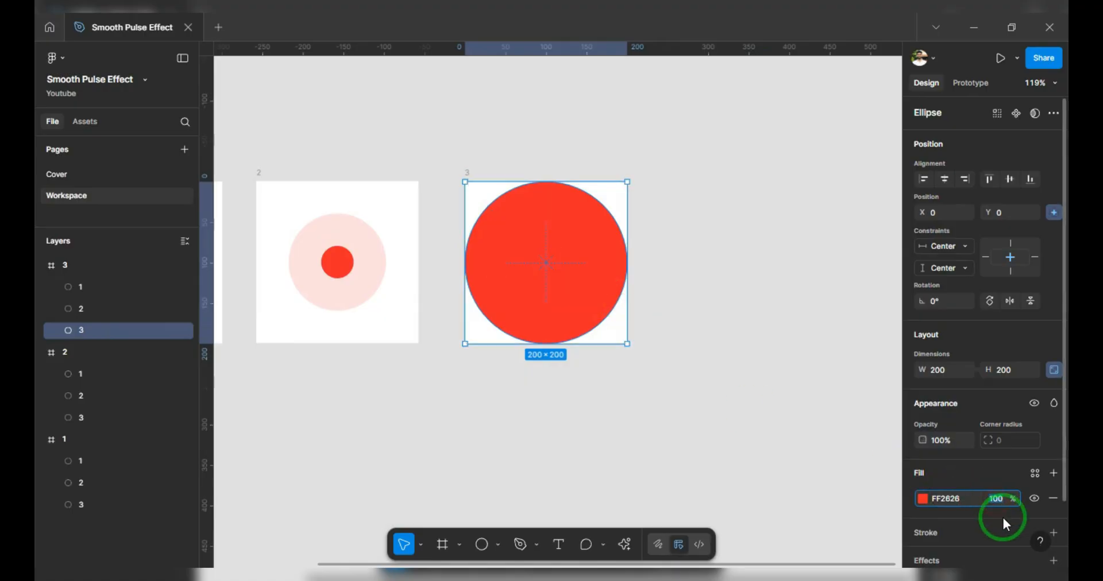
key(Return)
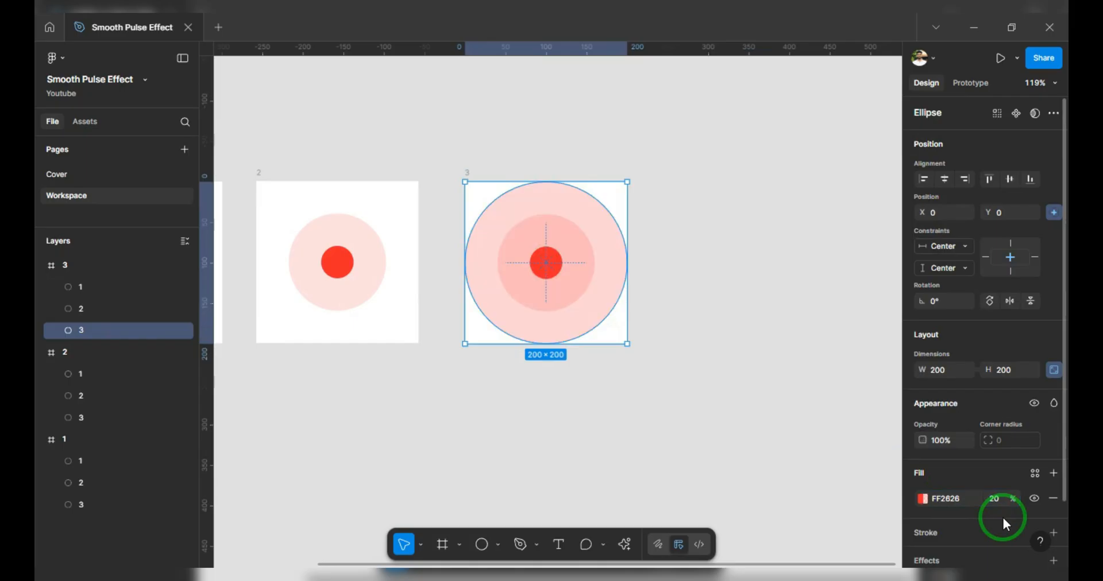
click(713, 375)
Duplicate the third frame to its right at X 756, spaced equally with the previous frames.
scroll(712, 374, right, 2)
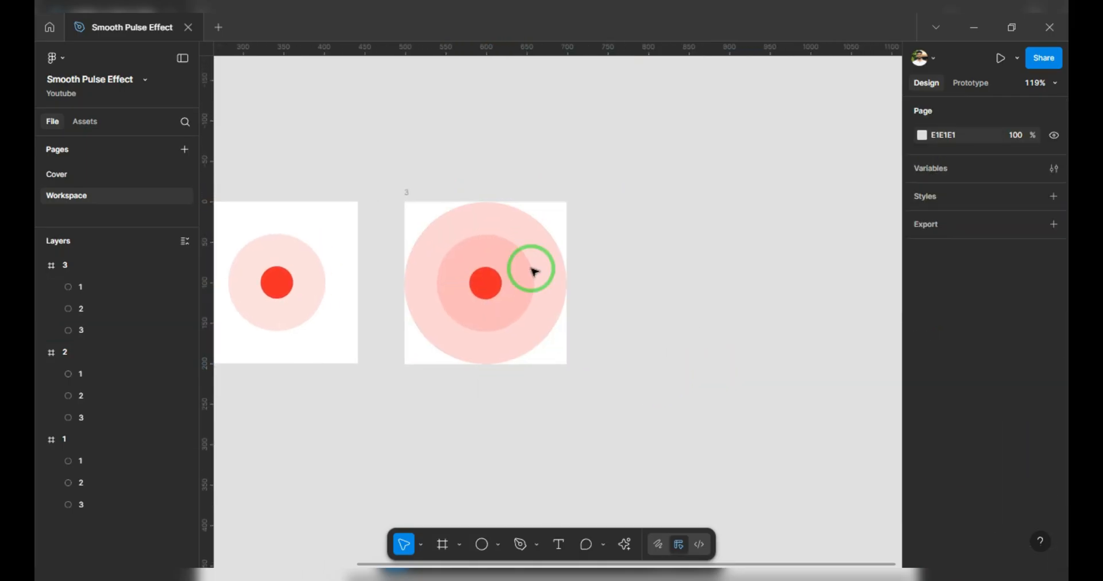
click(410, 191)
alt+drag(412, 193, 614, 199)
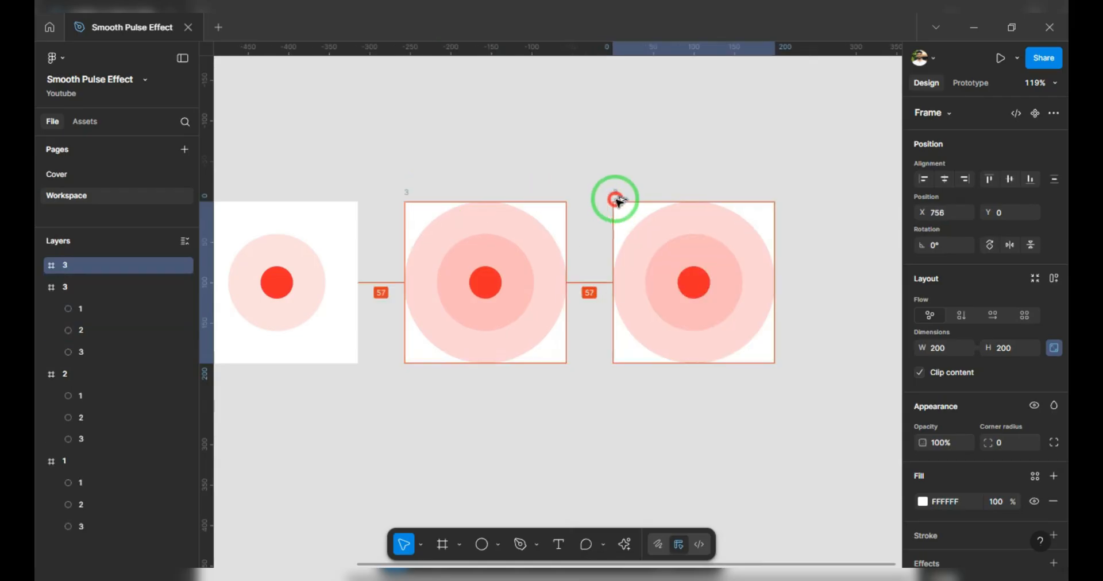
scroll(529, 399, right, 3)
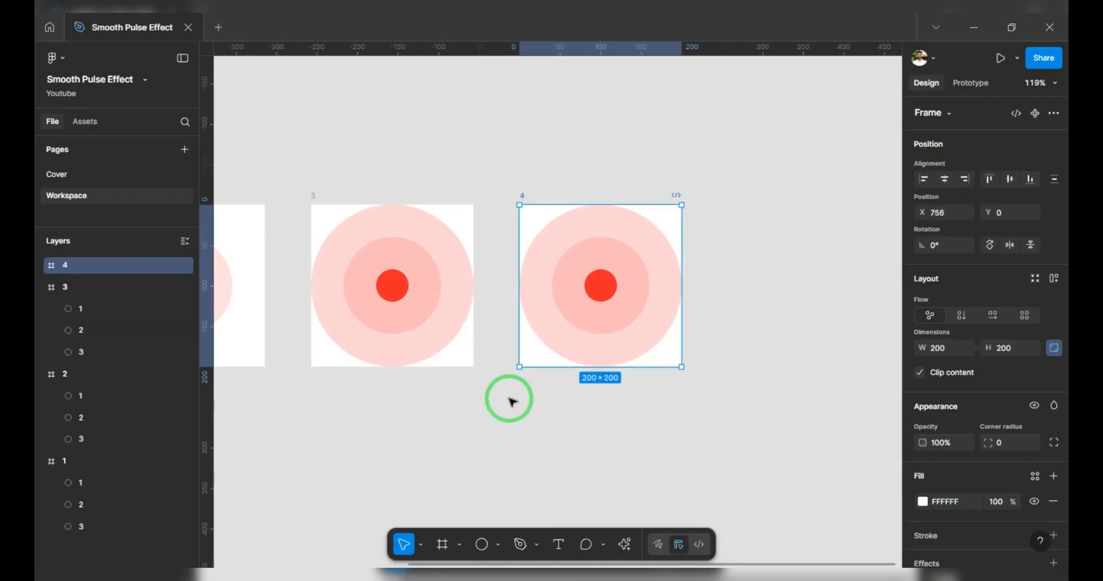
Enlarge circle 2 in the fourth frame about its center until it spans the full frame.
click(640, 310)
alt+drag(649, 294, 682, 307)
click(755, 318)
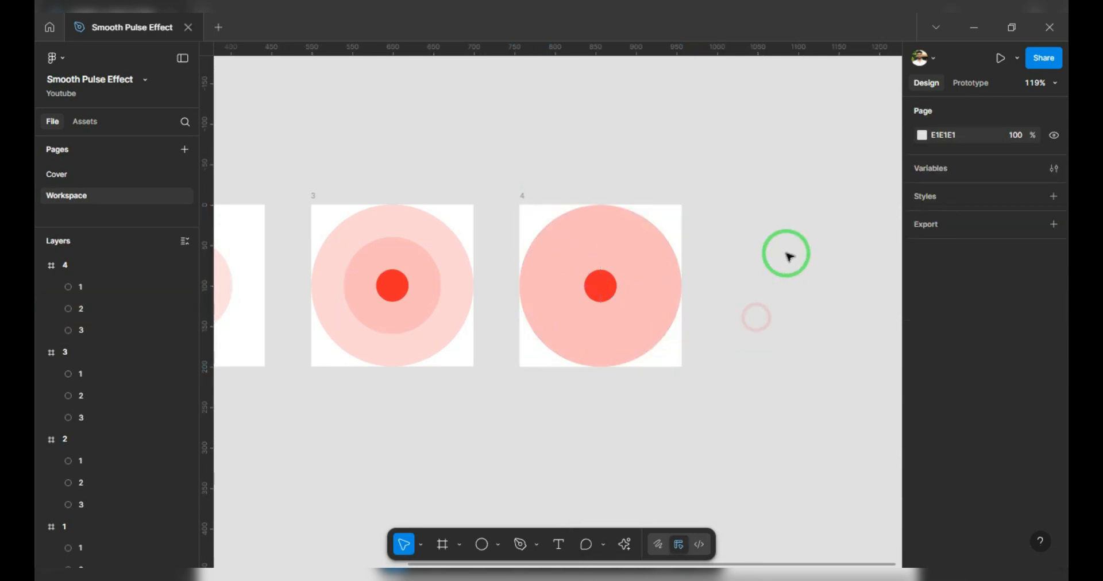
Select all four frames and combine them into one component set.
scroll(786, 241, down, 5)
scroll(586, 353, up, 1)
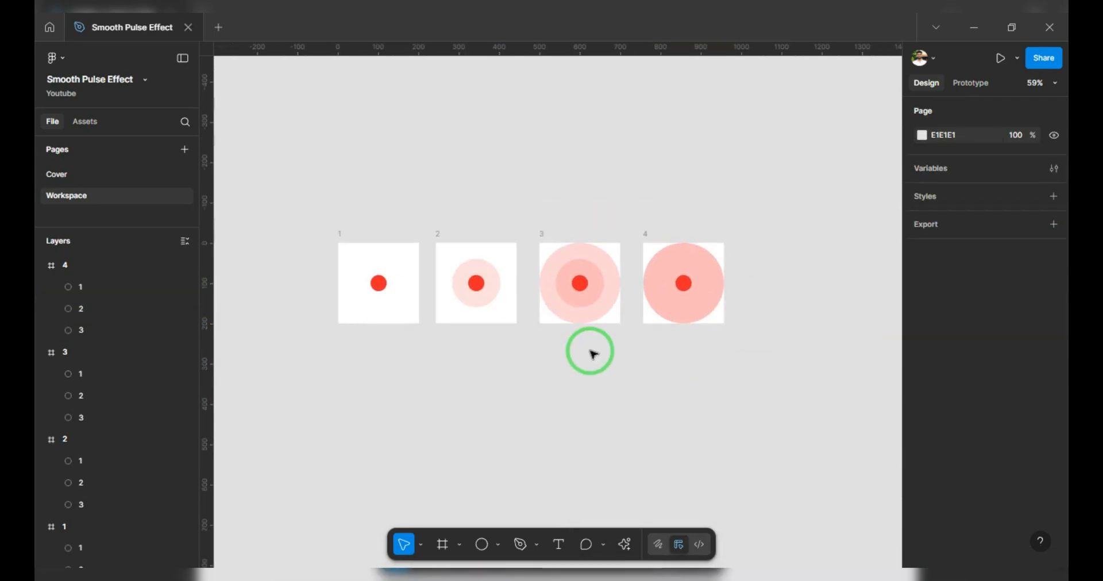
drag(314, 207, 763, 350)
click(1018, 114)
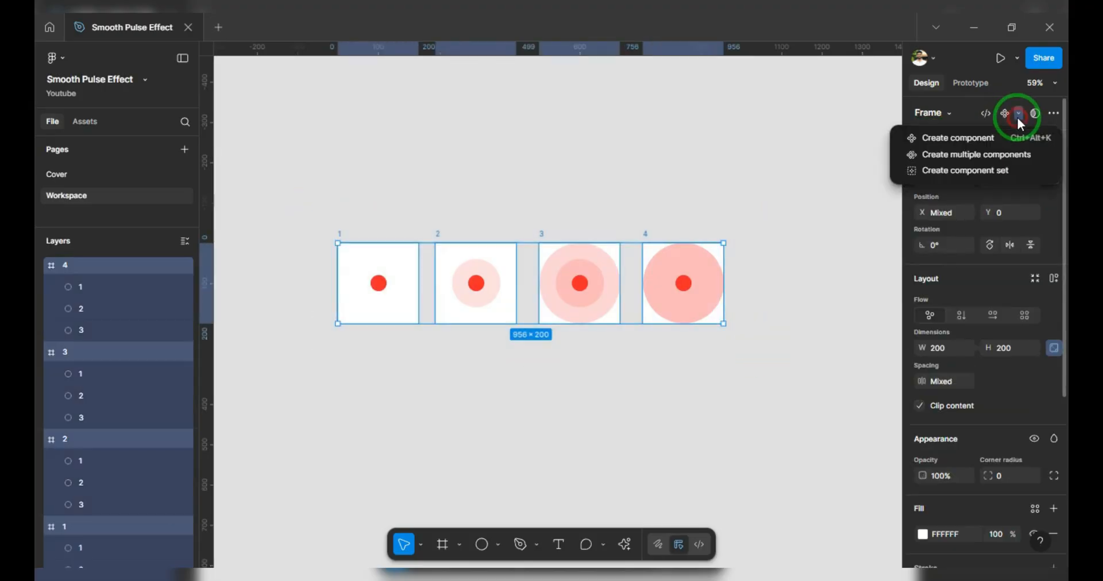
click(1003, 171)
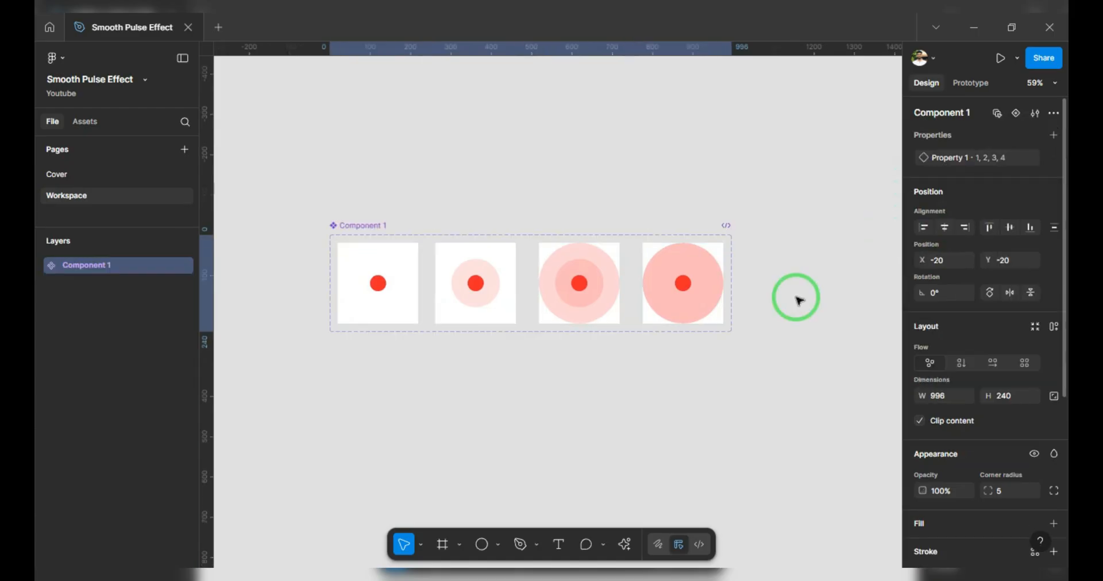
Add a prototype interaction connecting variant 1 to variant 2 of the component set.
click(970, 84)
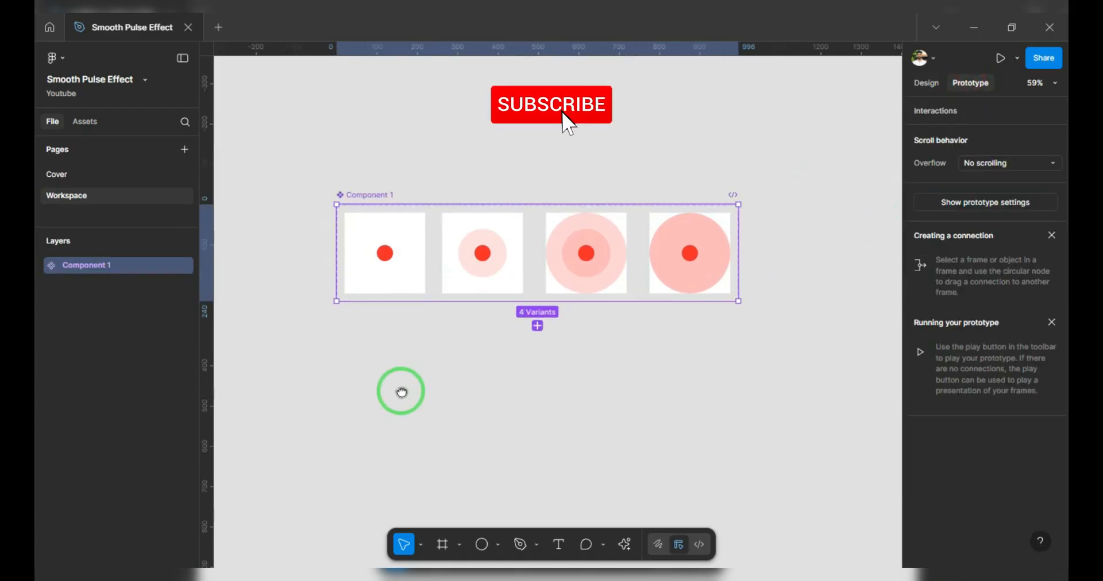
click(417, 285)
scroll(408, 275, up, 4)
drag(418, 266, 480, 282)
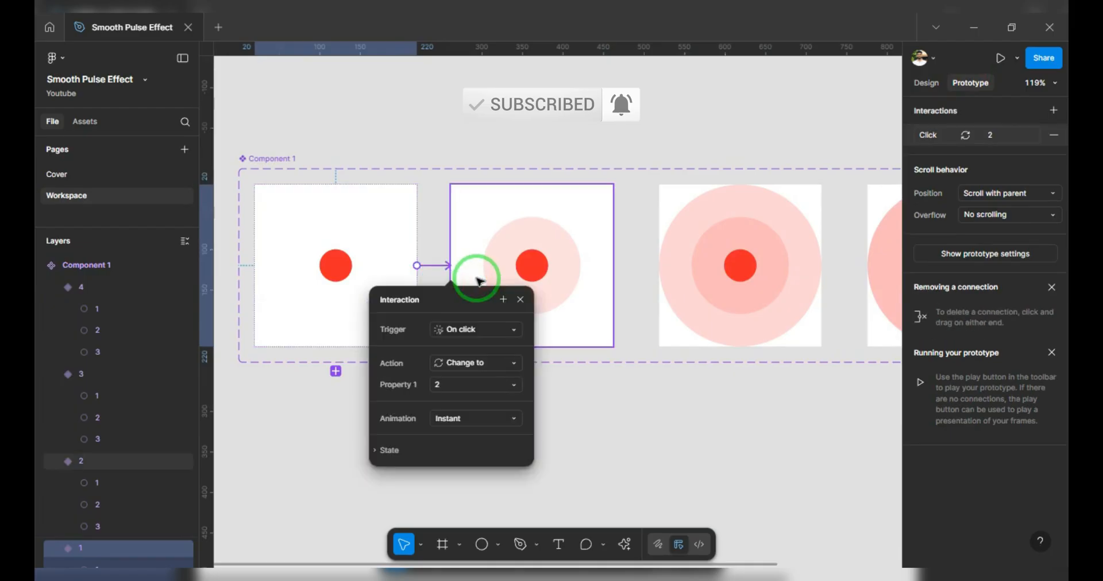
Set the interaction from variant 1 to variant 2 to trigger After delay with a 5 ms delay.
click(509, 332)
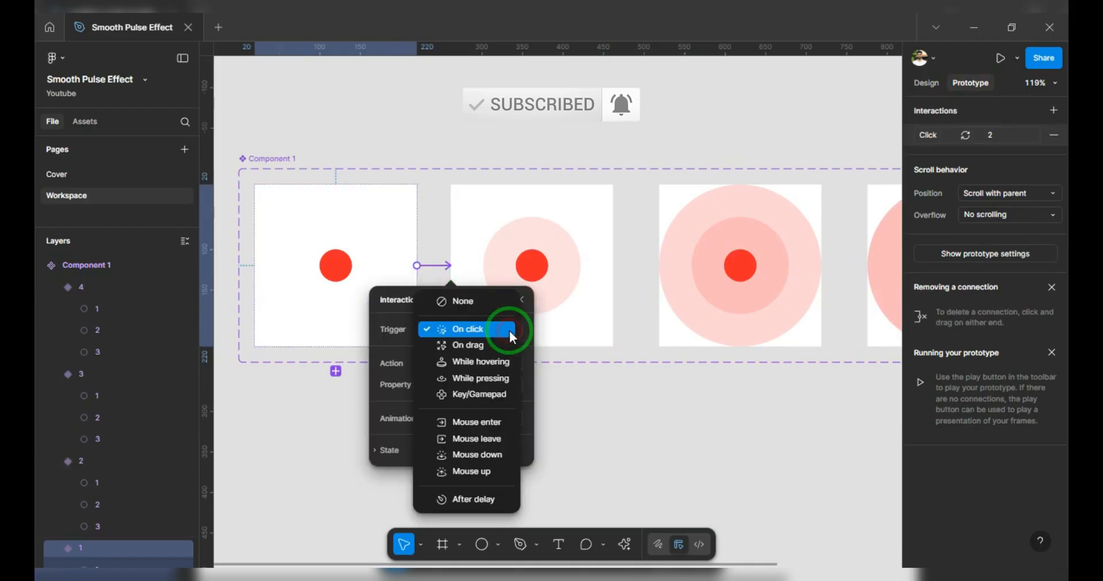
click(483, 497)
click(488, 354)
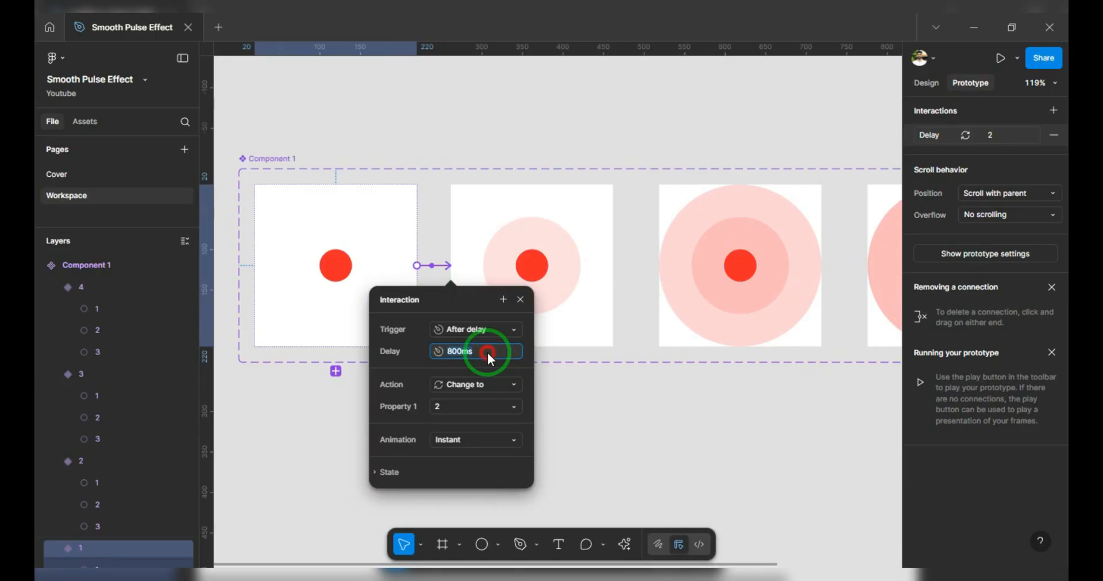
text(5)
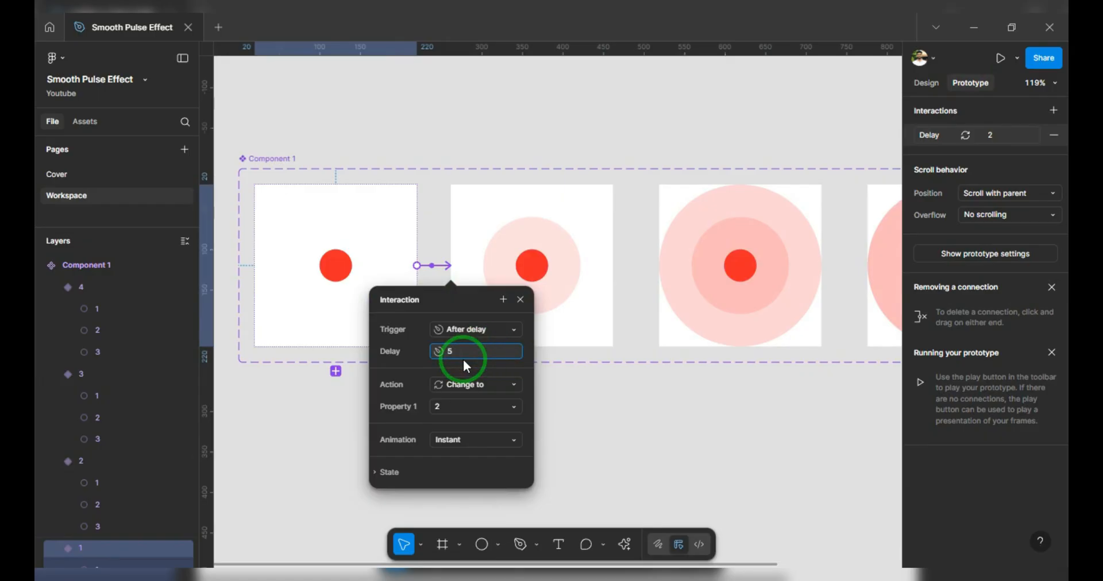
Give the variant 1 to 2 interaction a Smart animate transition with an Ease in and out curve and 500 ms duration.
click(470, 445)
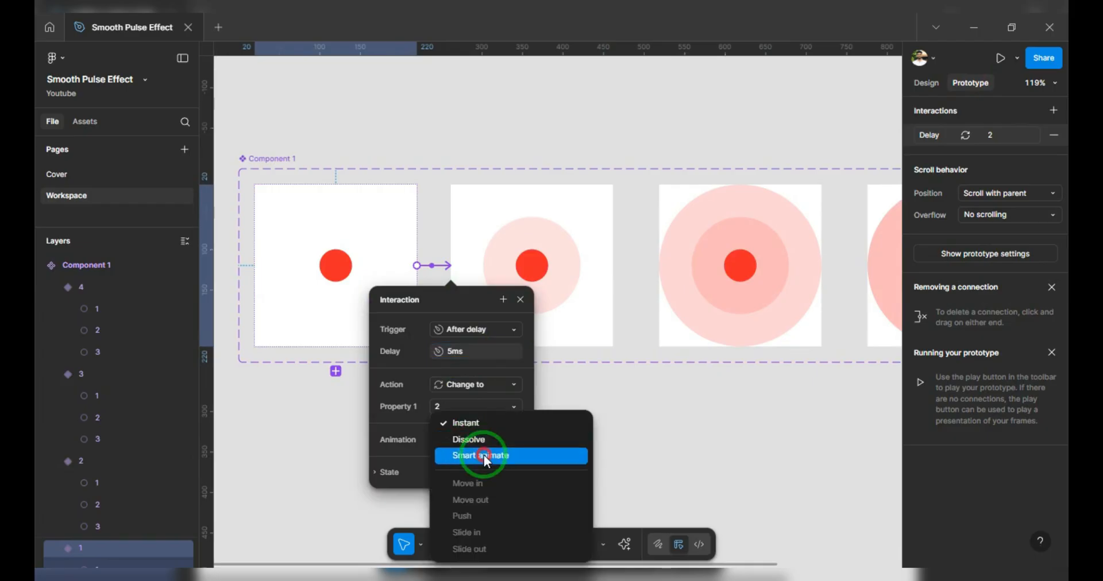
click(489, 454)
scroll(632, 400, down, 5)
click(465, 326)
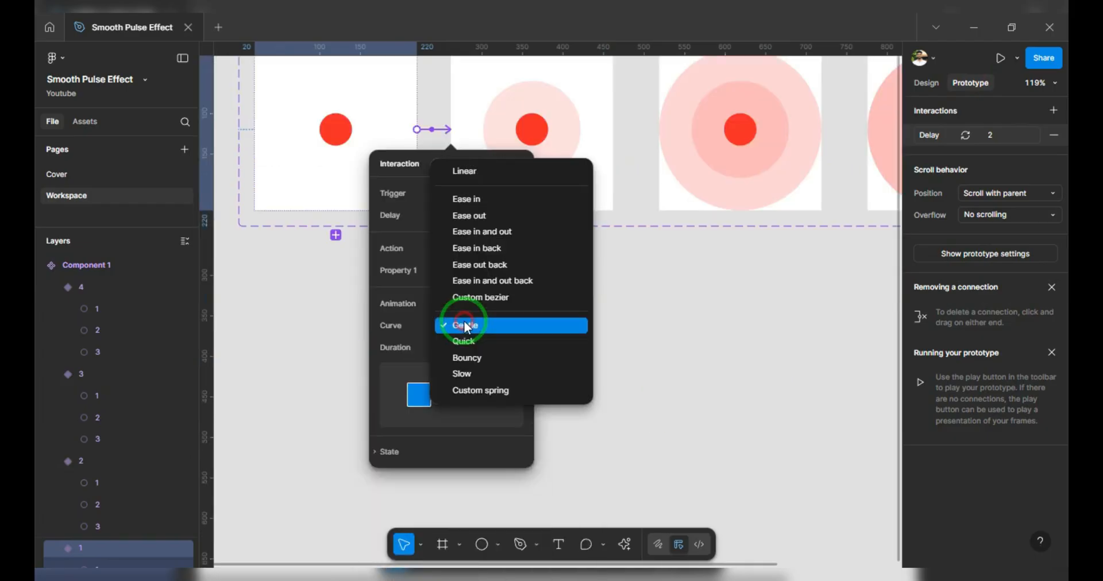
click(522, 232)
click(479, 350)
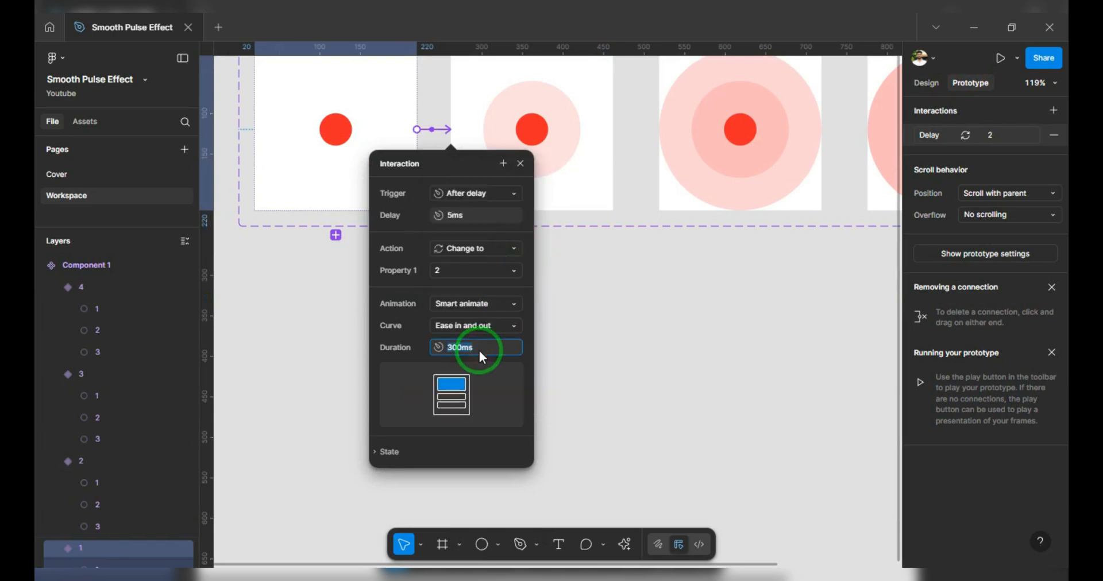
text(500)
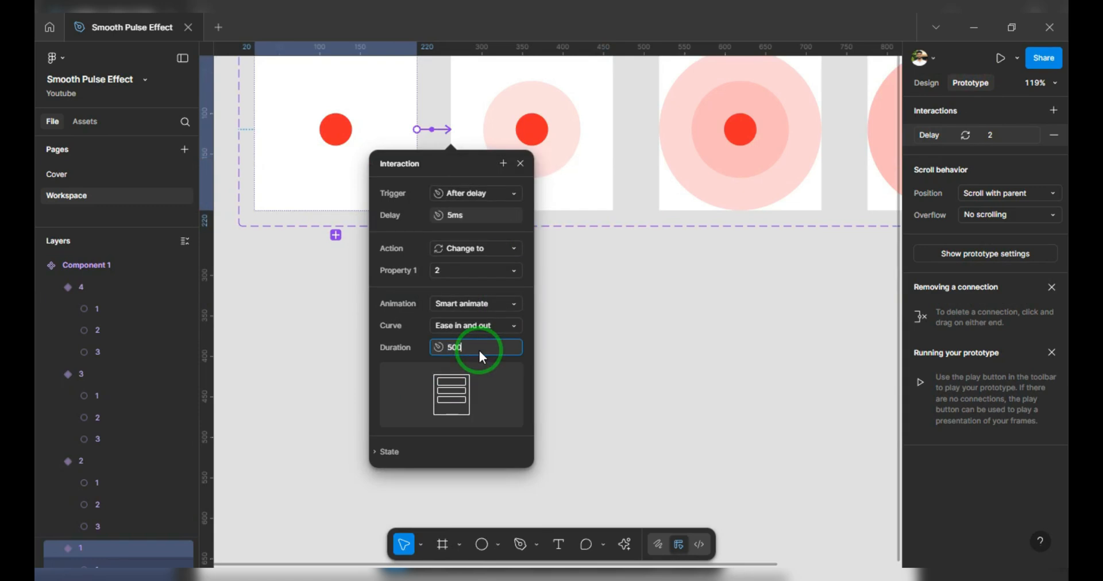
click(375, 364)
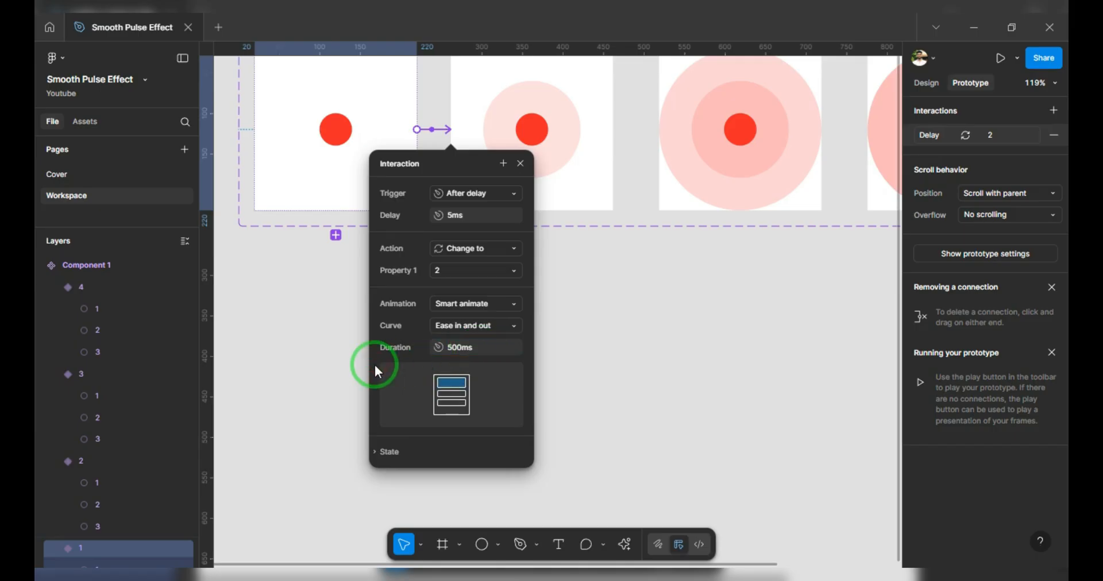
click(519, 164)
Connect variant 2 to variant 3 with an After delay interaction using a 5 ms delay.
drag(557, 301, 461, 382)
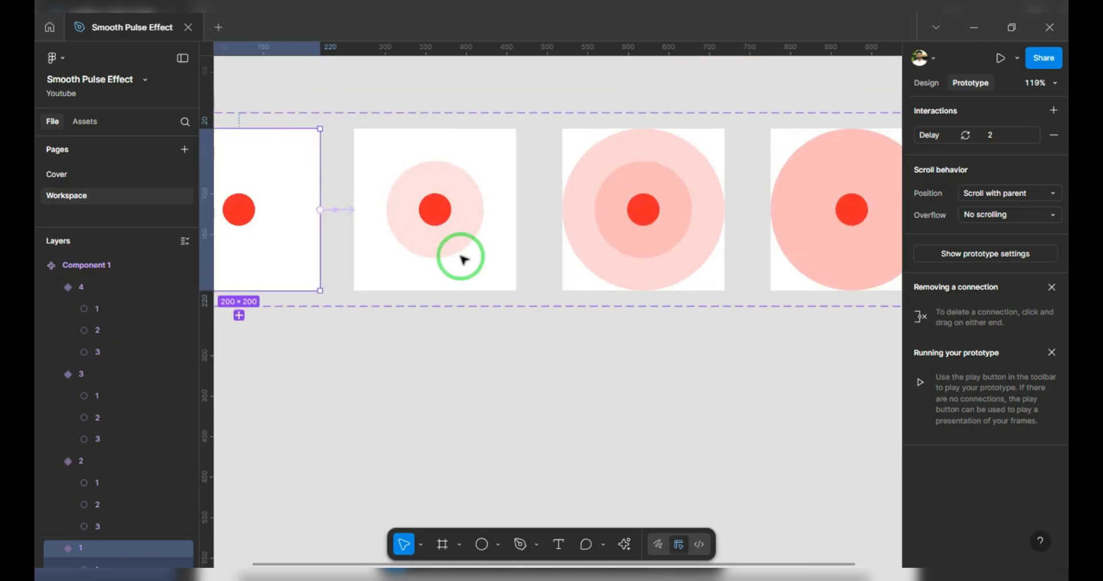
click(484, 245)
drag(517, 209, 595, 246)
click(604, 316)
click(617, 275)
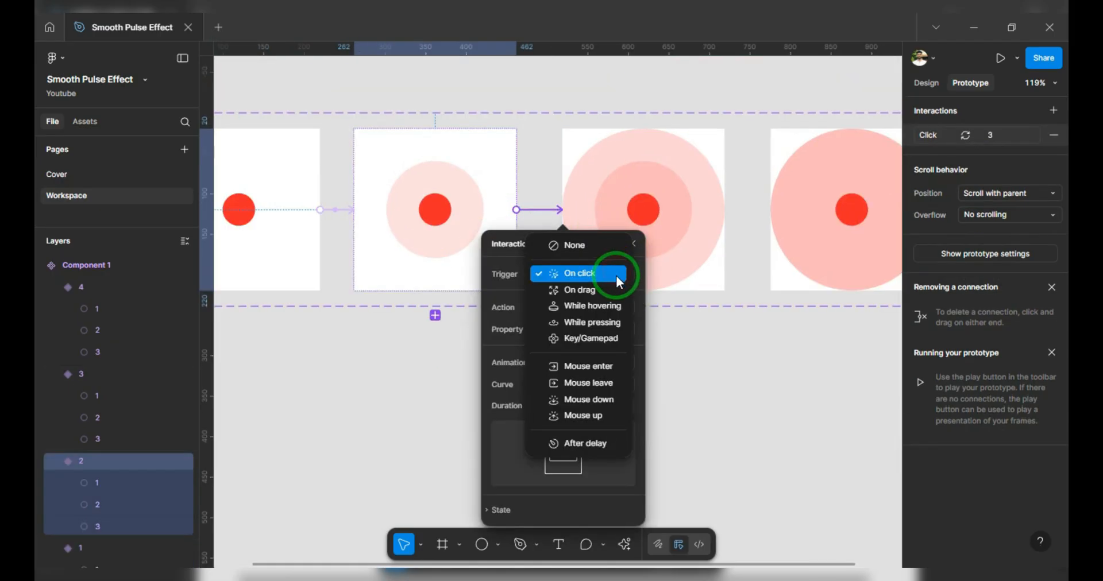
click(597, 444)
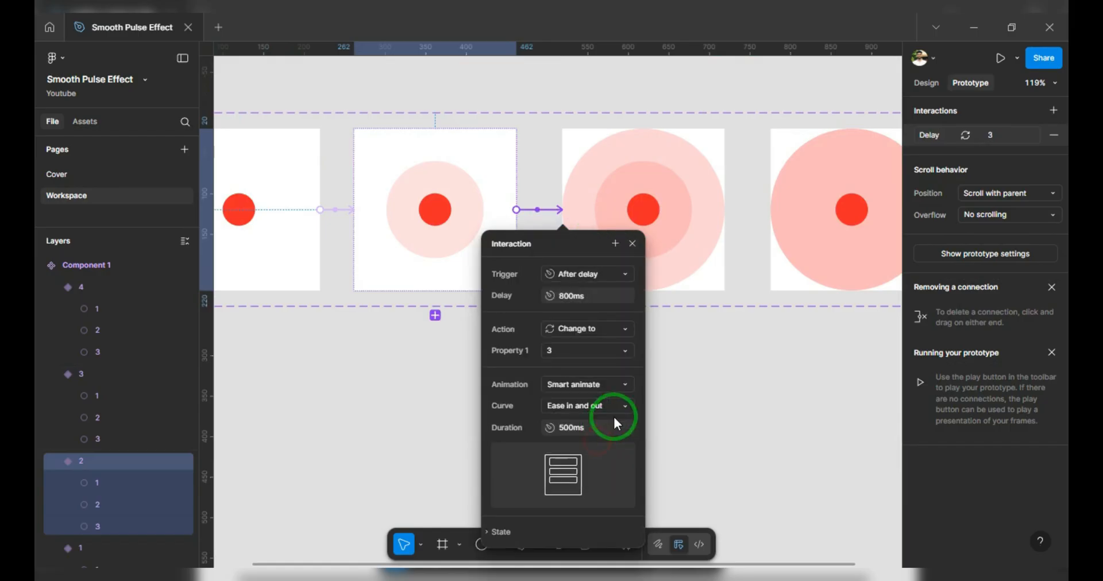
click(589, 298)
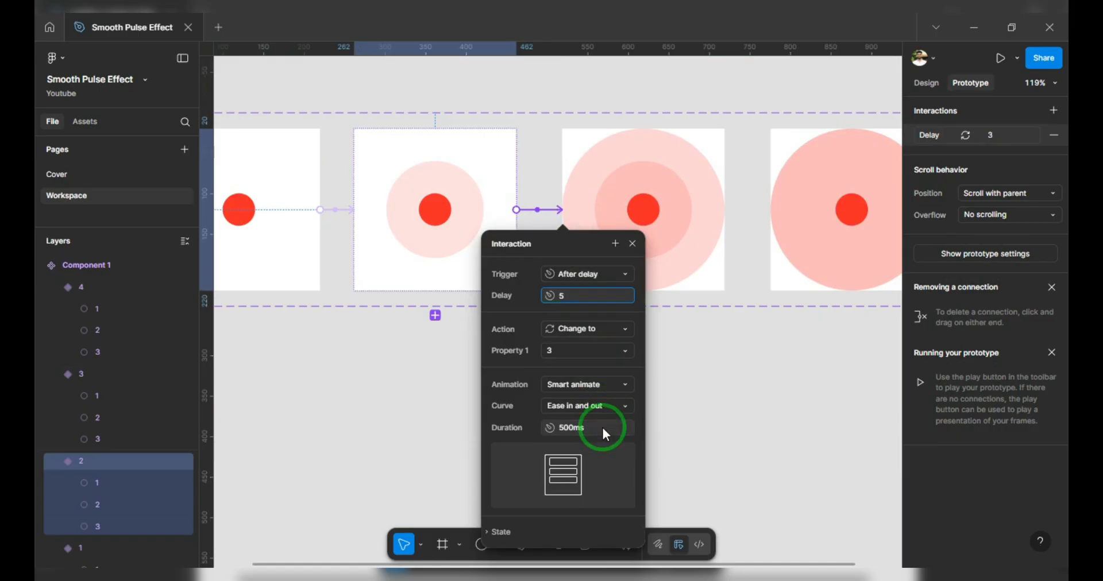
click(508, 370)
click(632, 244)
Connect variant 3 to variant 4 with an After delay interaction using a 5 ms delay.
scroll(670, 335, right, 3)
click(632, 265)
drag(637, 220, 704, 232)
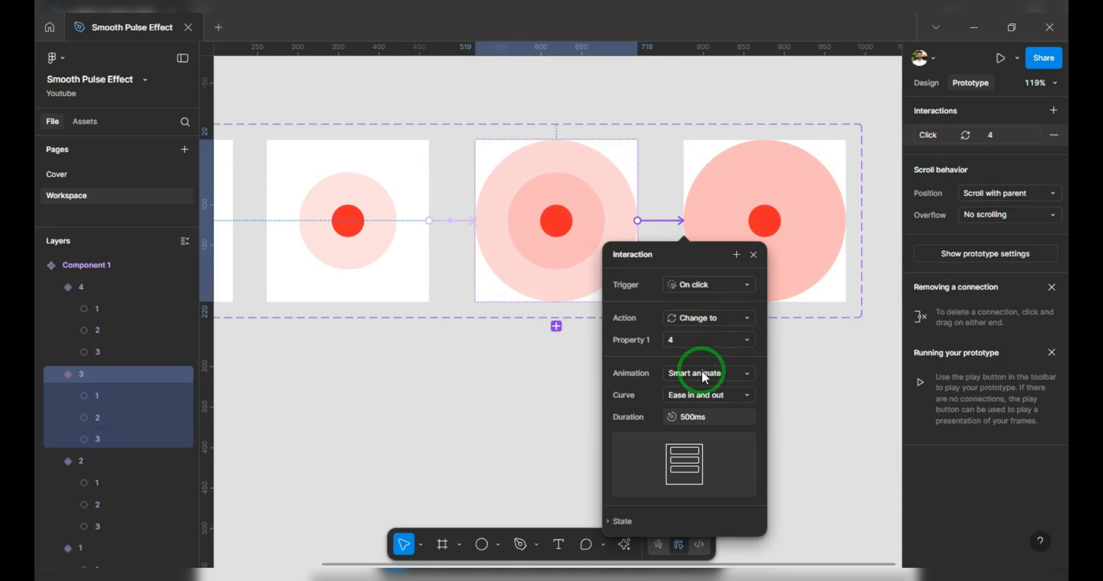
click(718, 285)
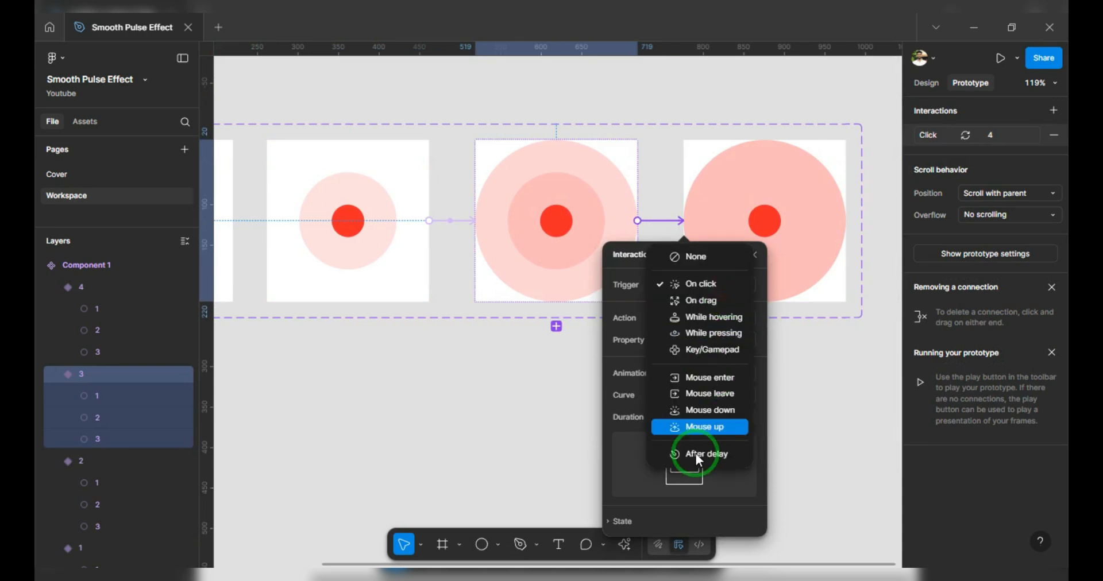
click(699, 455)
click(719, 306)
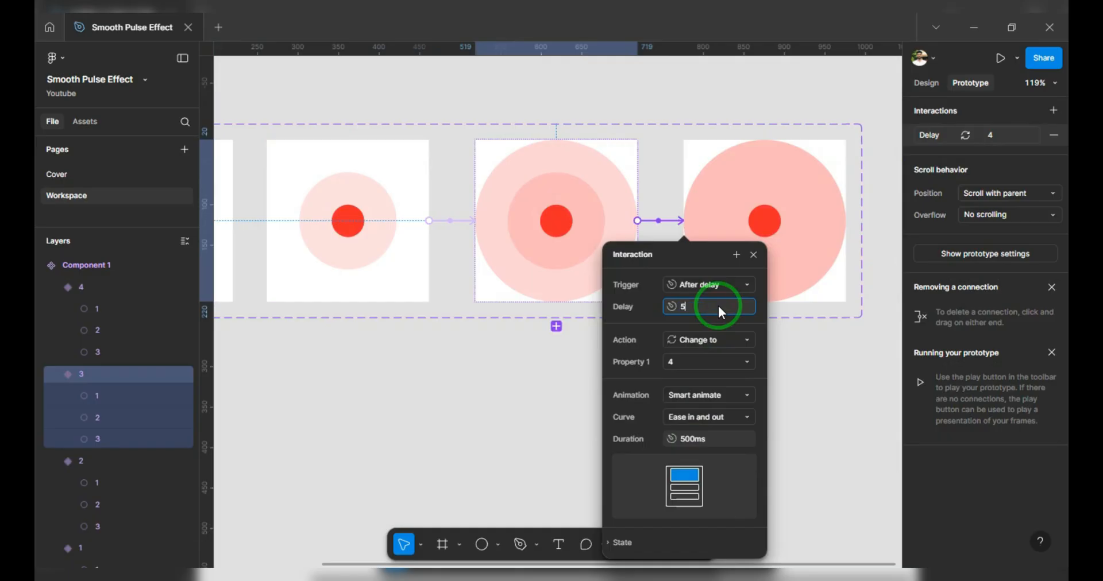
Set the animation duration of the variant 3 to 4 interaction to 150 ms.
click(709, 441)
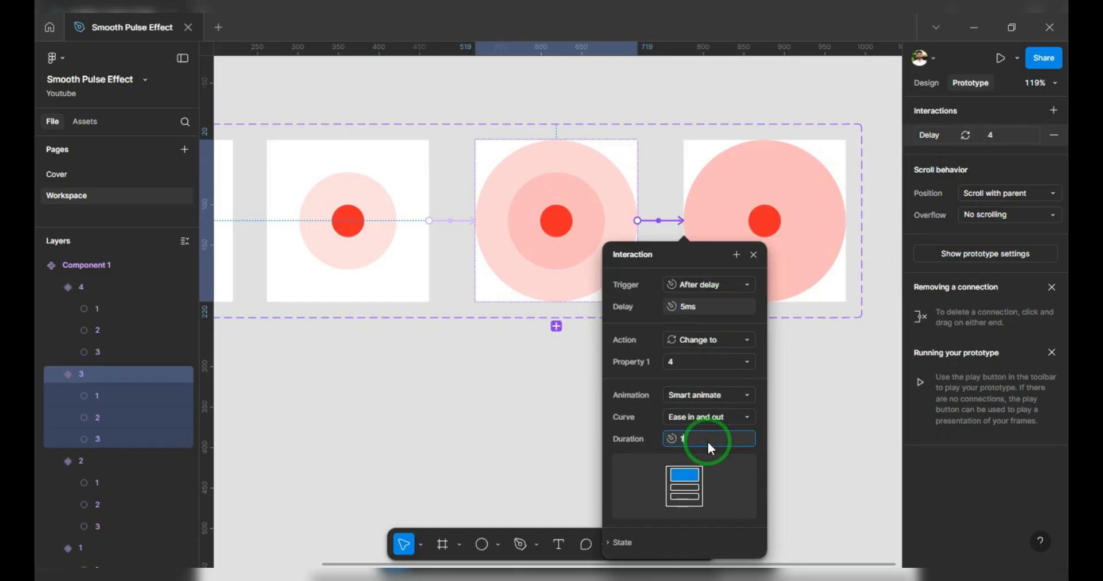
text(150)
click(644, 380)
click(753, 256)
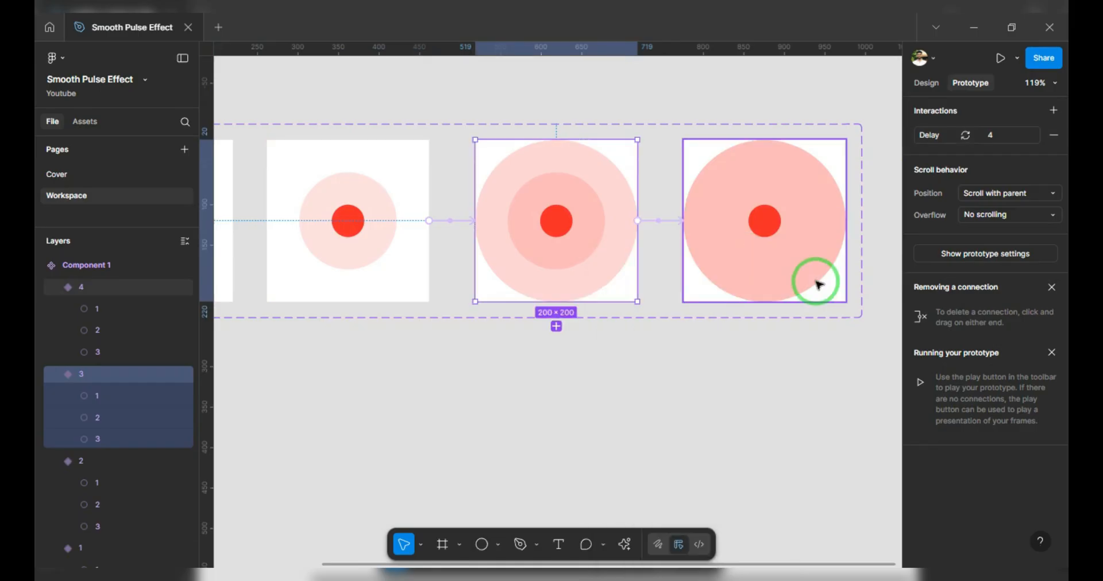
Connect variant 4 back to variant 1 with an After delay interaction using a 5 ms delay.
click(822, 278)
scroll(822, 278, down, 3)
drag(834, 230, 448, 244)
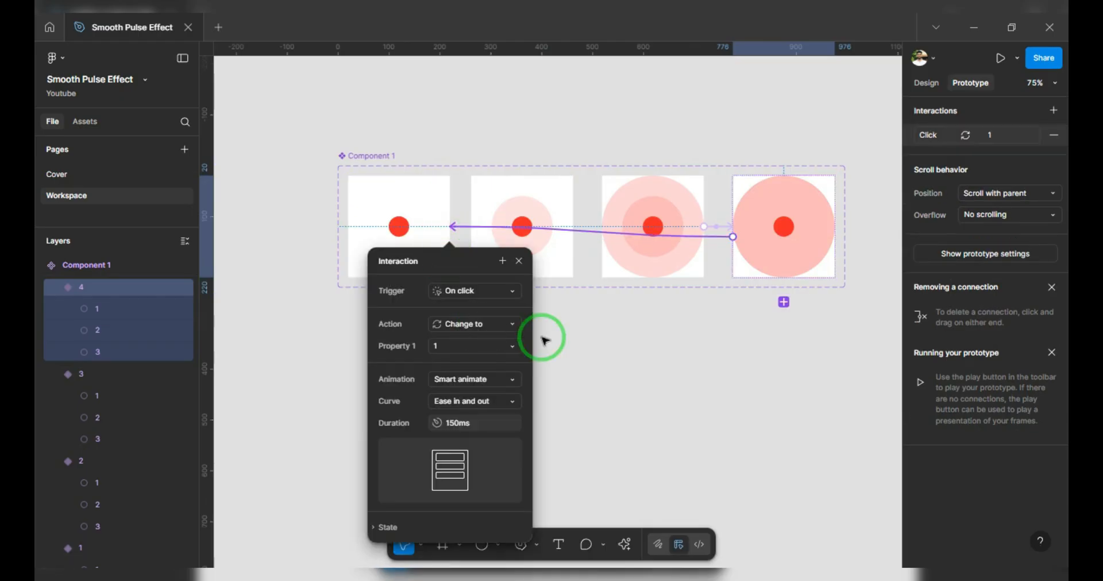
click(508, 290)
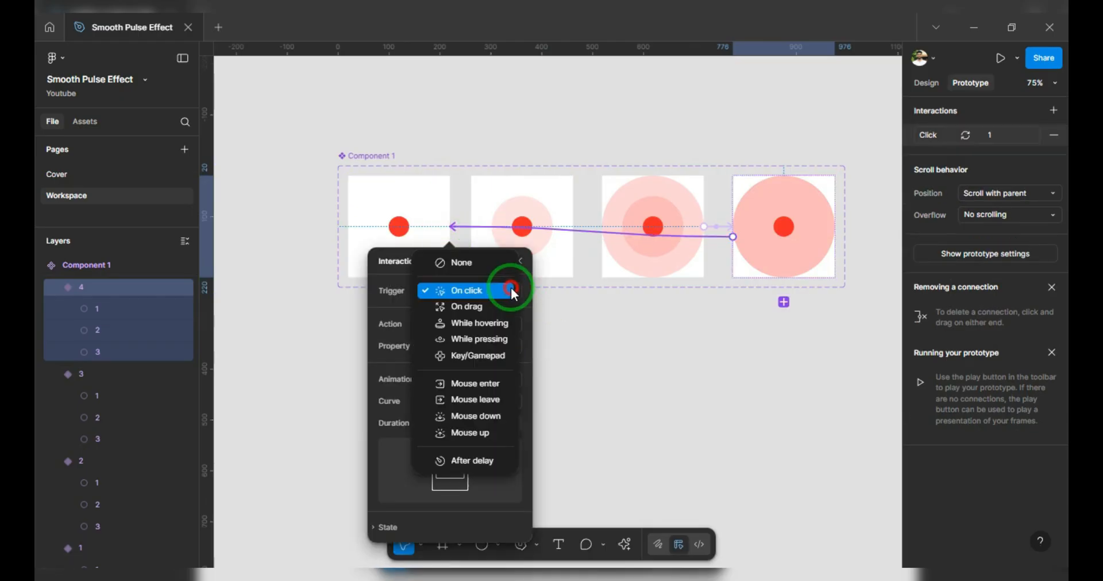
click(467, 462)
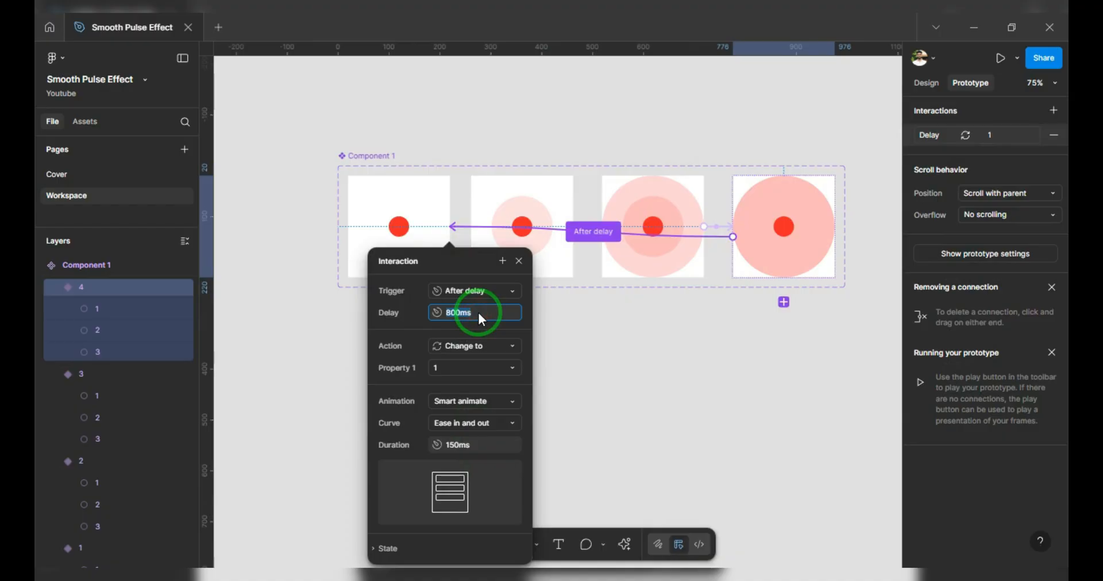
key(Return)
Give the variant 4 to 1 interaction a Dissolve animation with a Gentle curve and 500 ms duration.
click(486, 402)
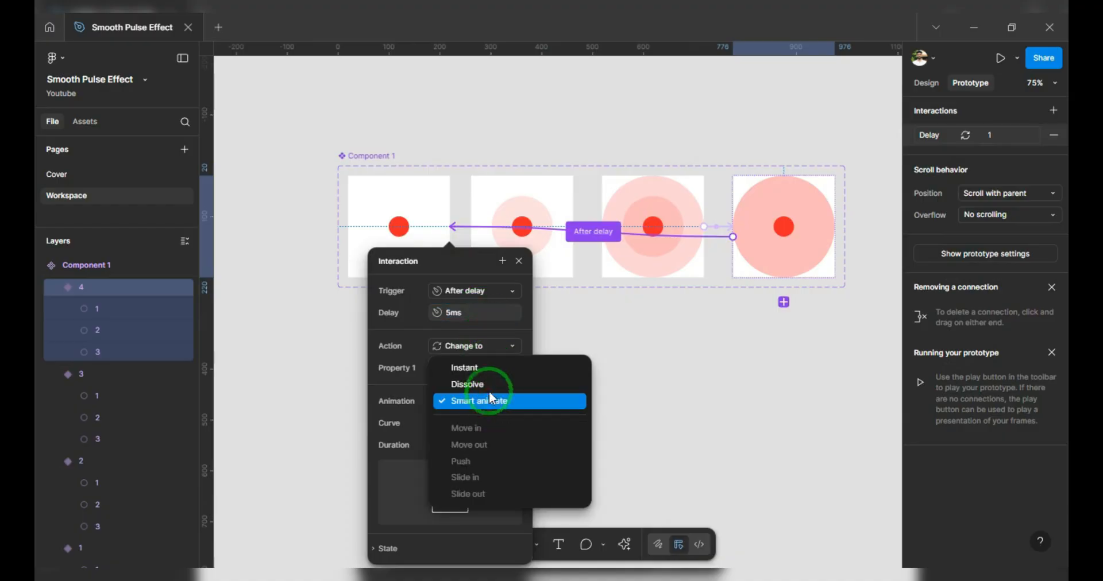
click(489, 388)
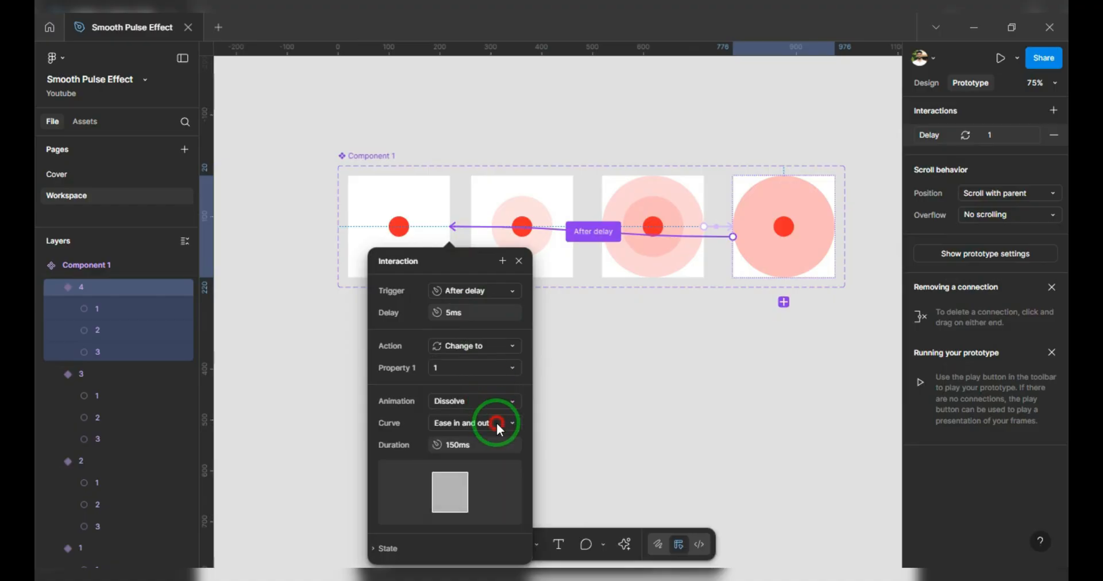
click(497, 425)
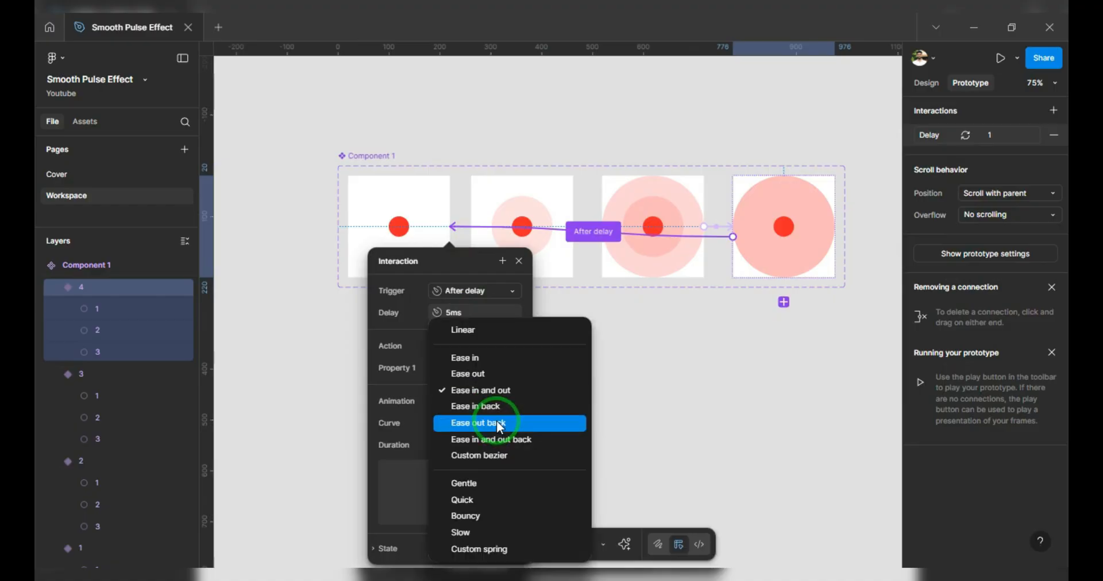
click(489, 484)
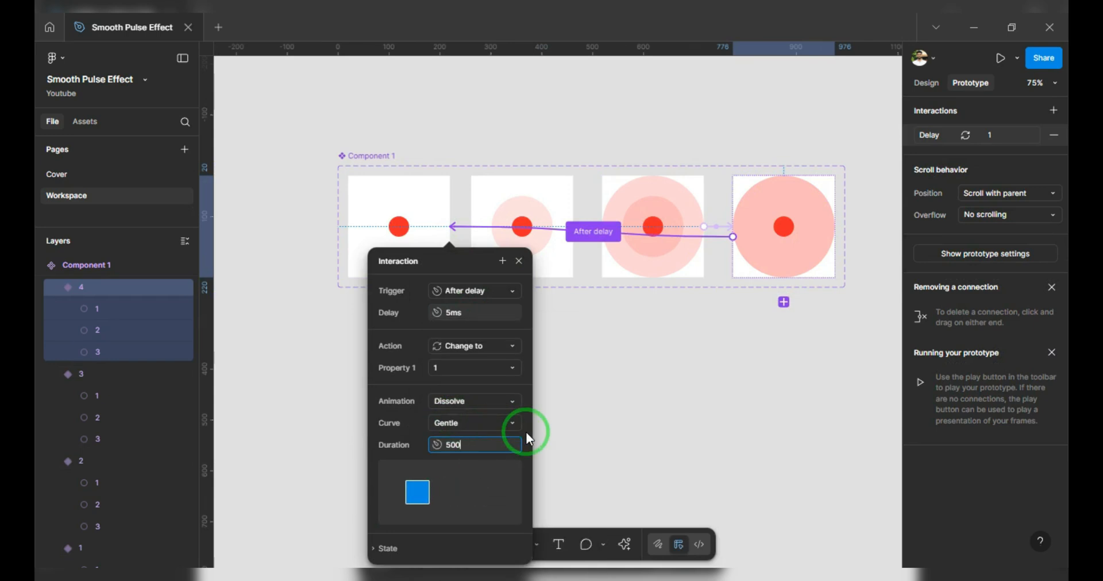
click(521, 263)
scroll(514, 253, down, 3)
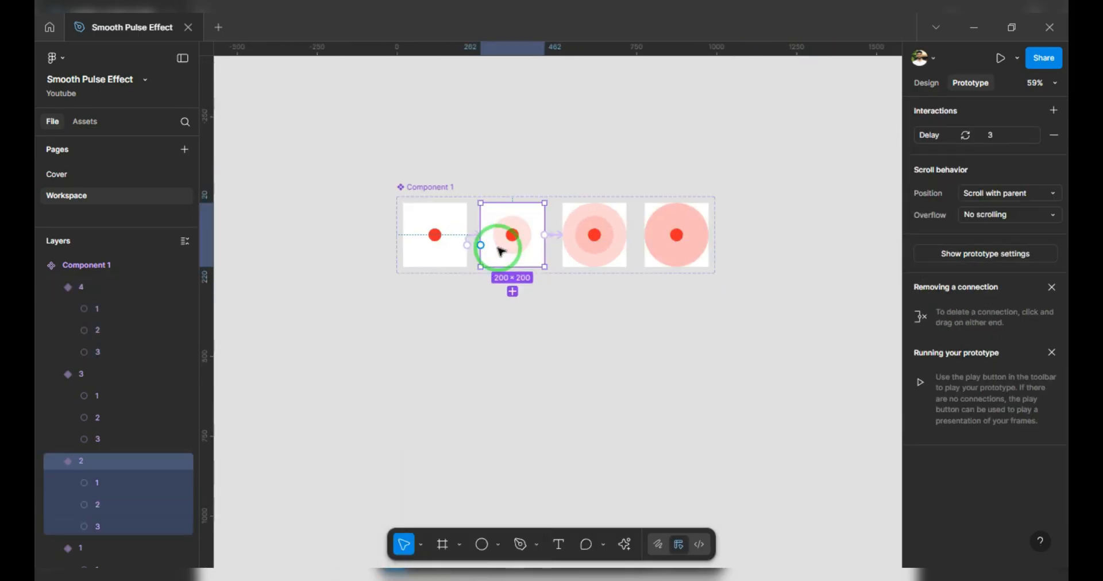
click(651, 351)
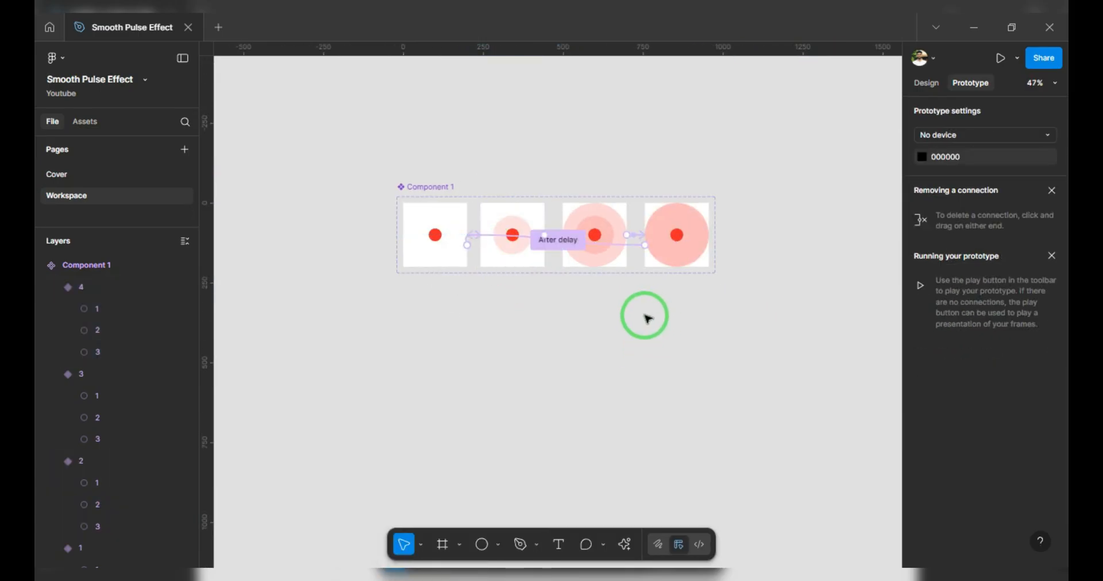
Place an instance of Component 1 from the file's assets on the canvas below the component set.
click(925, 82)
click(425, 247)
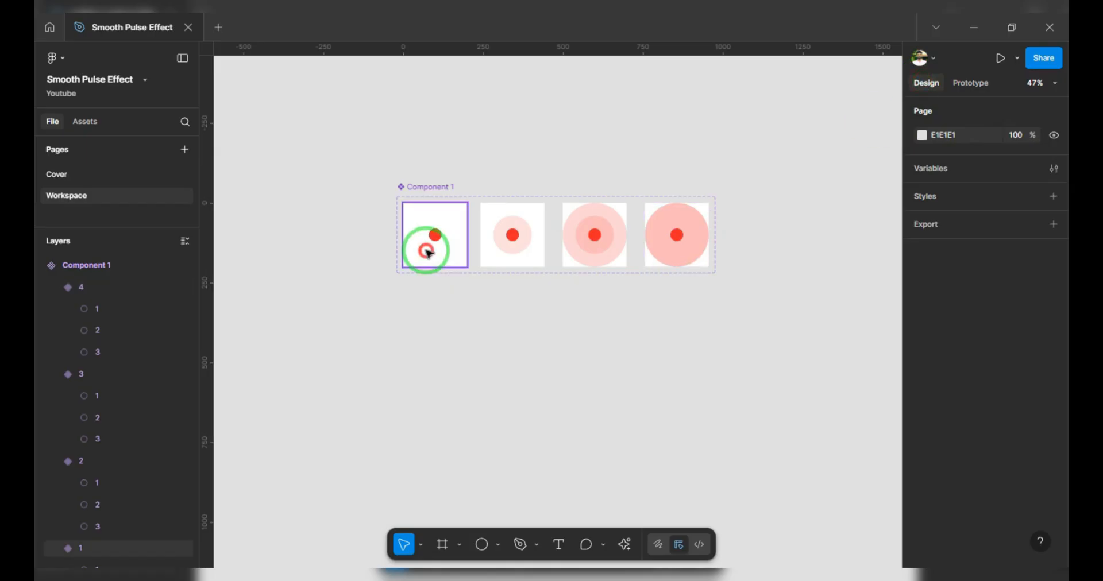
click(334, 200)
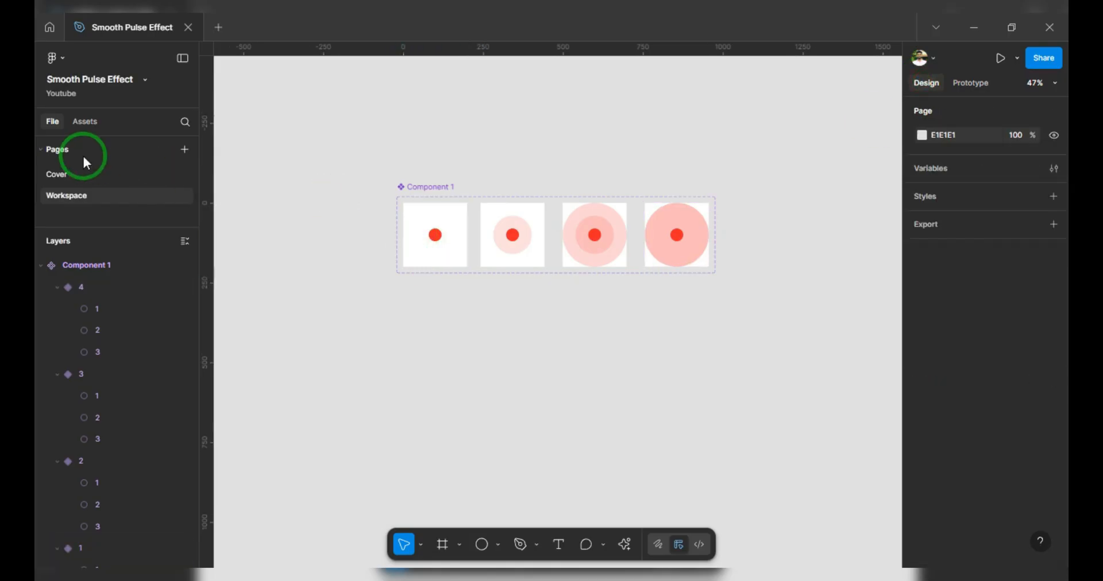
click(85, 121)
click(132, 260)
drag(78, 222, 484, 384)
Draw a frame about 425 × 425 around the component instance and center the instance in it horizontally and vertically.
click(442, 544)
drag(416, 316, 551, 441)
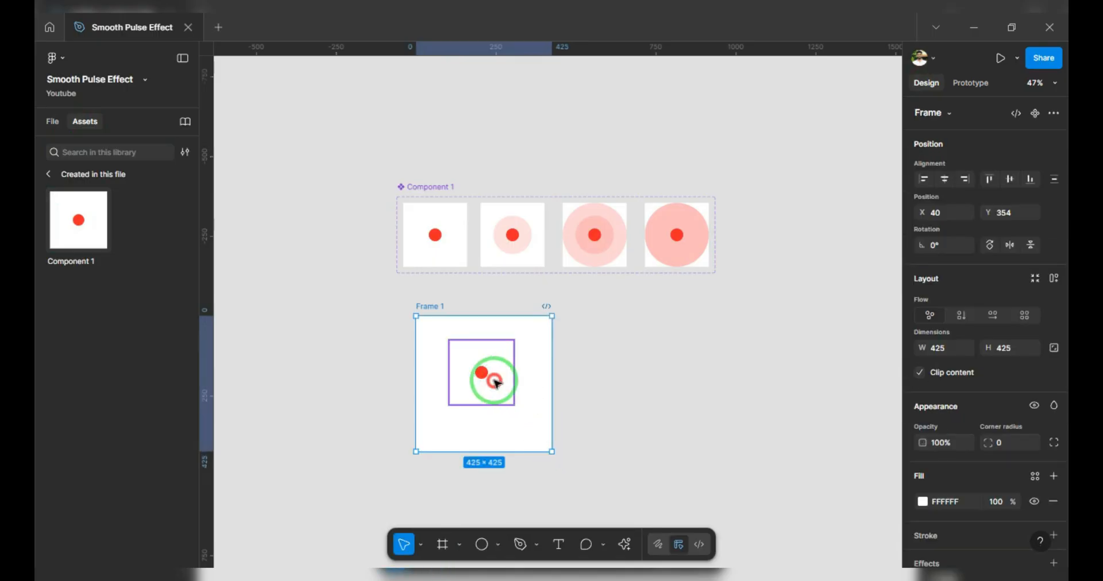
click(499, 376)
click(945, 218)
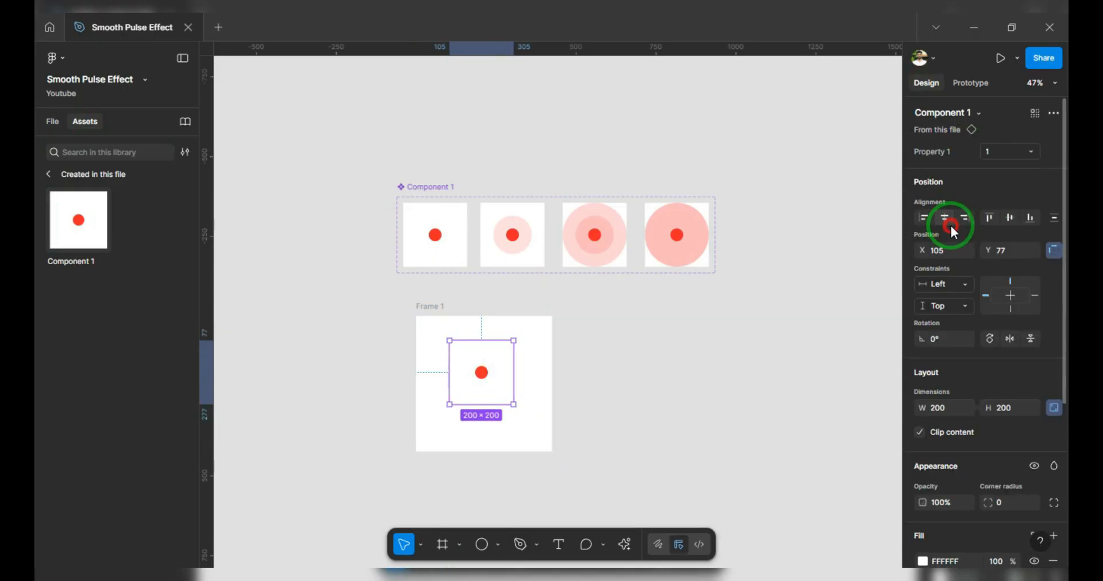
click(1004, 218)
Move the new frame beside the component set at X 1076, Y -20, and rename it Test.
drag(441, 304, 624, 189)
double_click(618, 193)
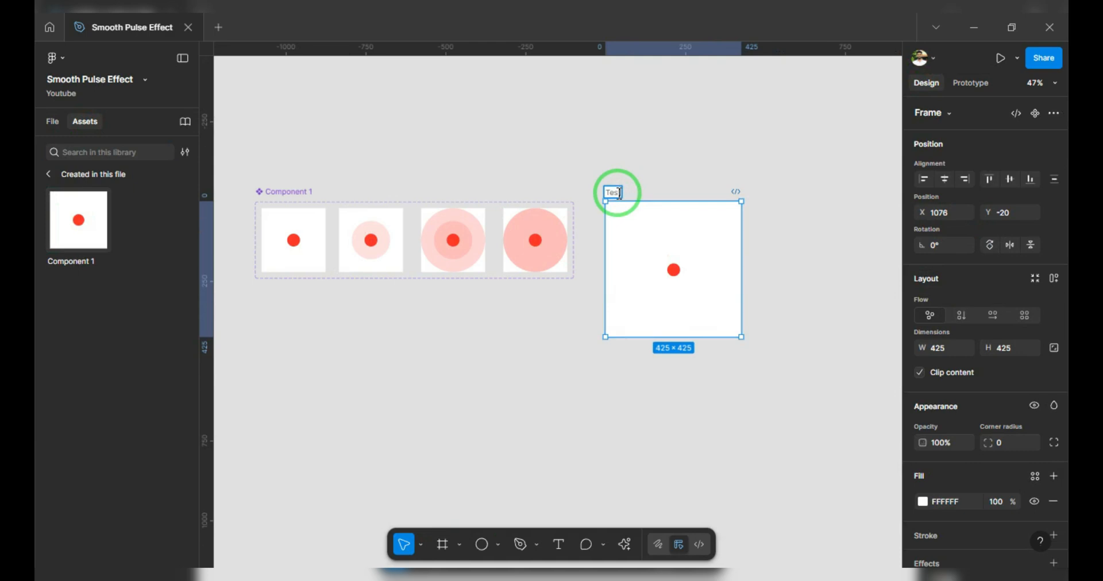
click(622, 417)
scroll(603, 413, right, 2)
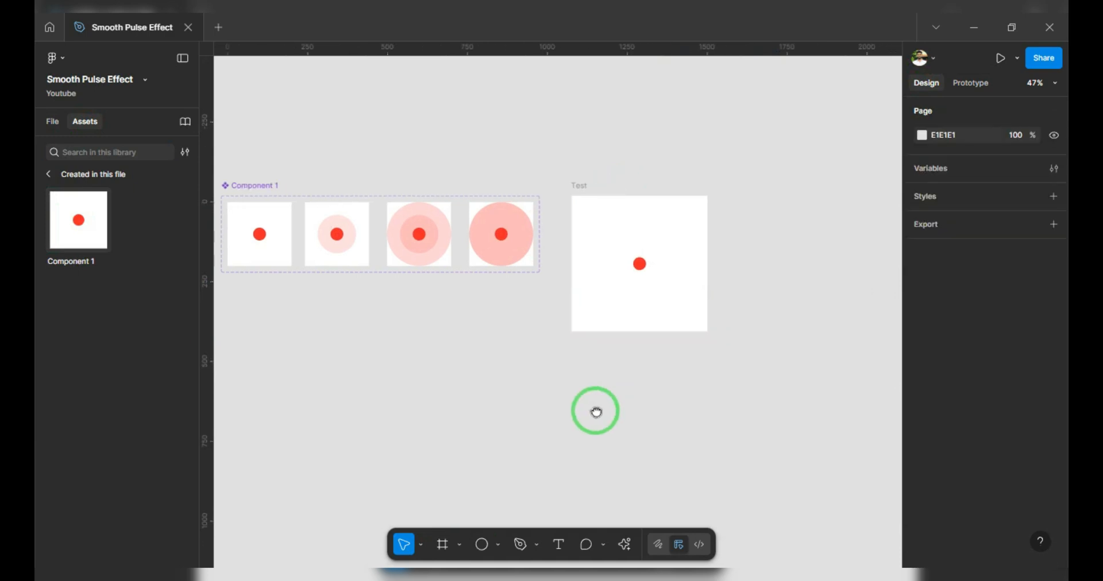
Change the Test frame's fill color to light gray EAEAEA.
click(584, 186)
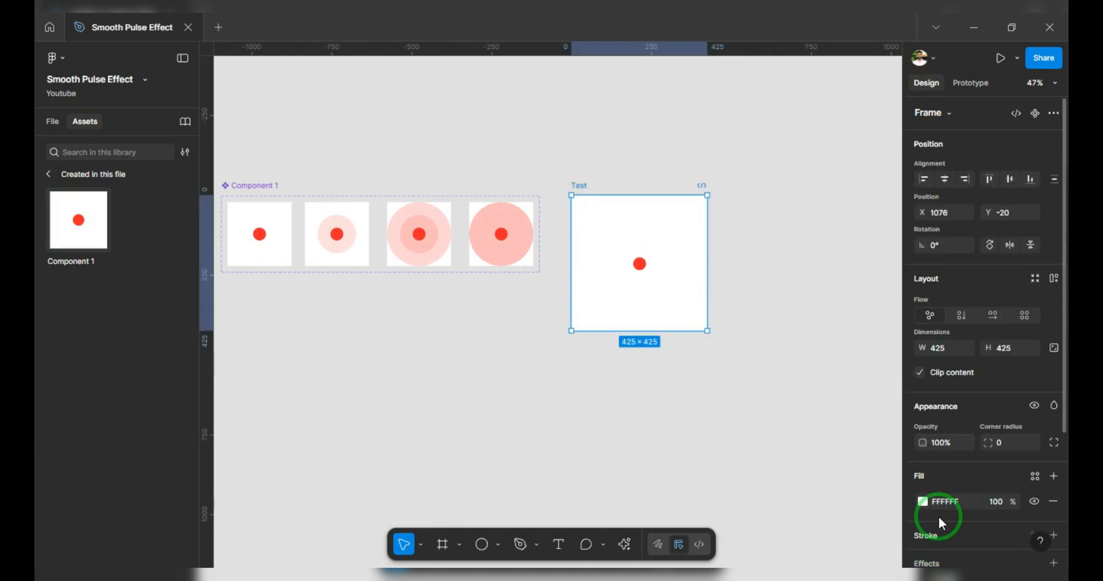
click(923, 502)
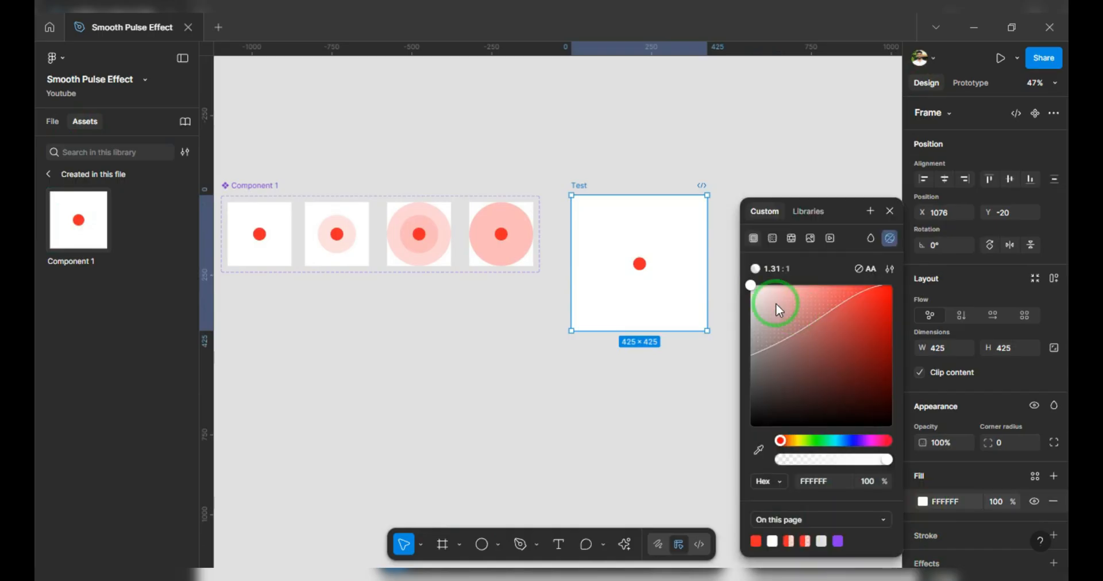
drag(753, 294, 750, 303)
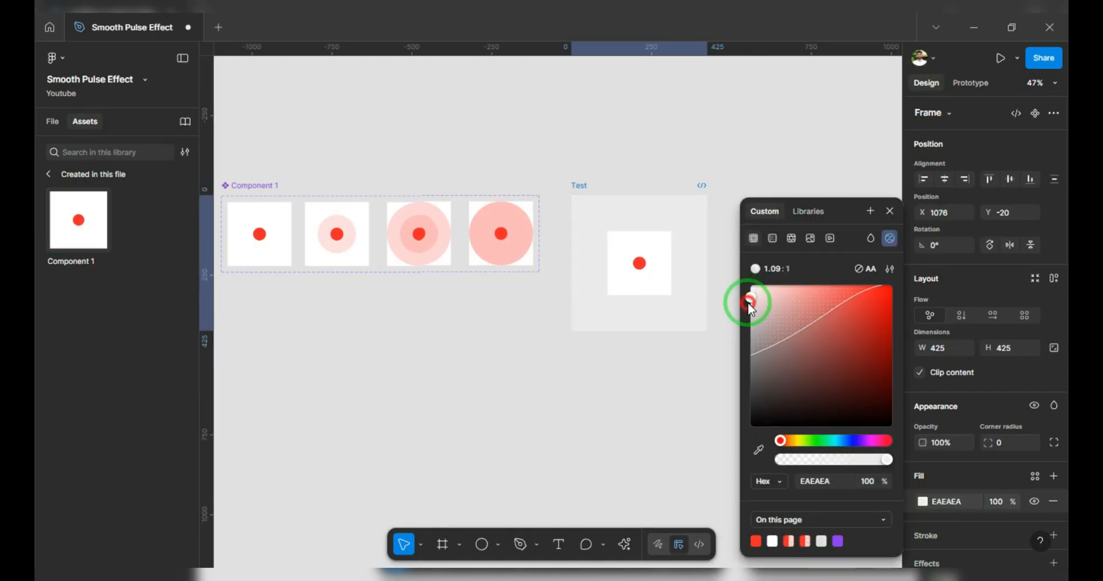
click(894, 215)
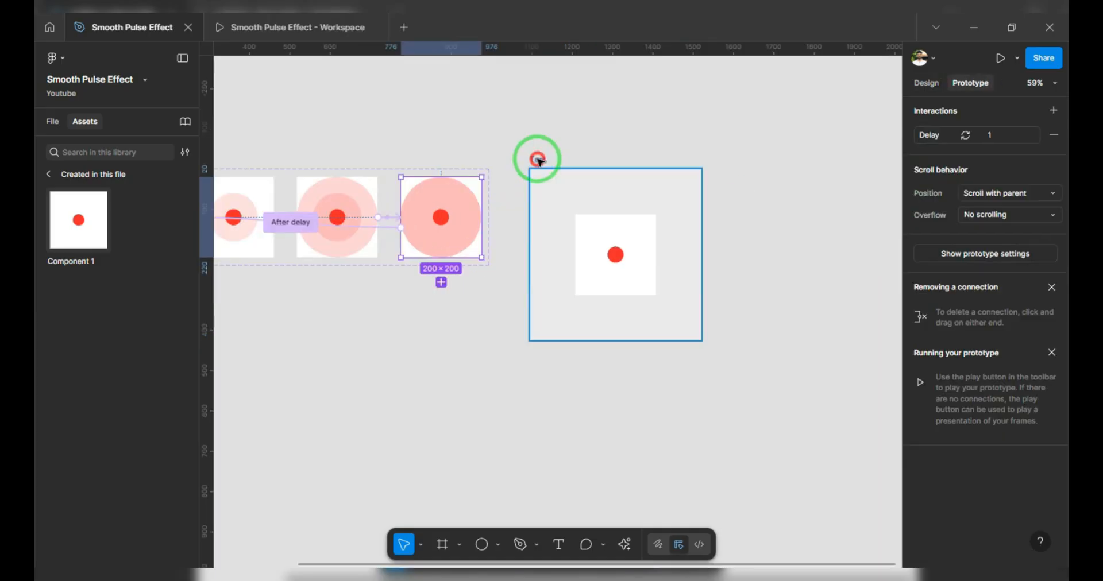
Preview the Test frame's pulse animation and open the prototype in its full presentation view.
click(537, 159)
key(shift+space)
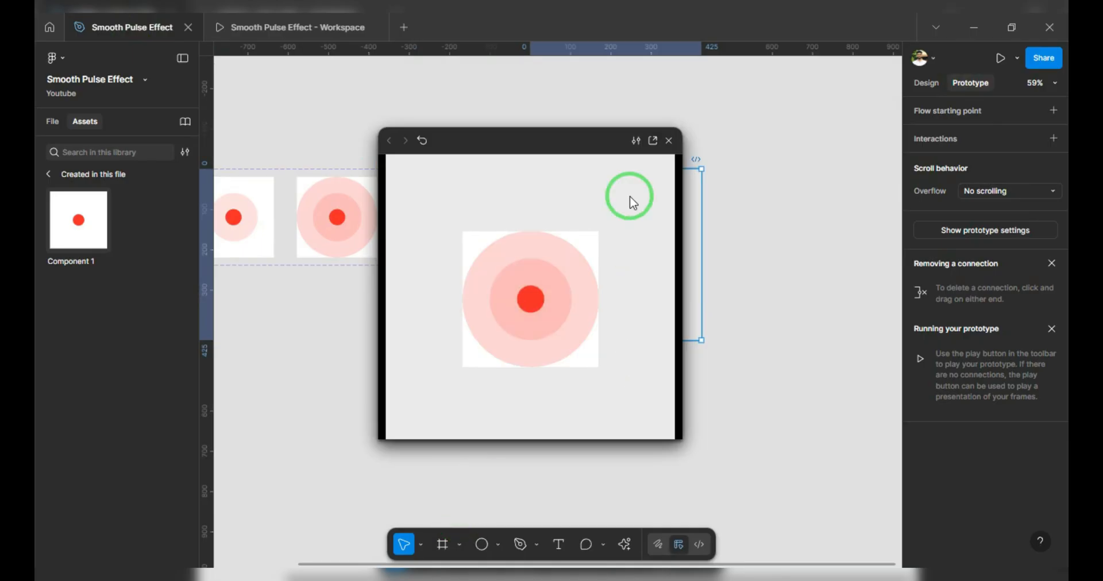
click(659, 147)
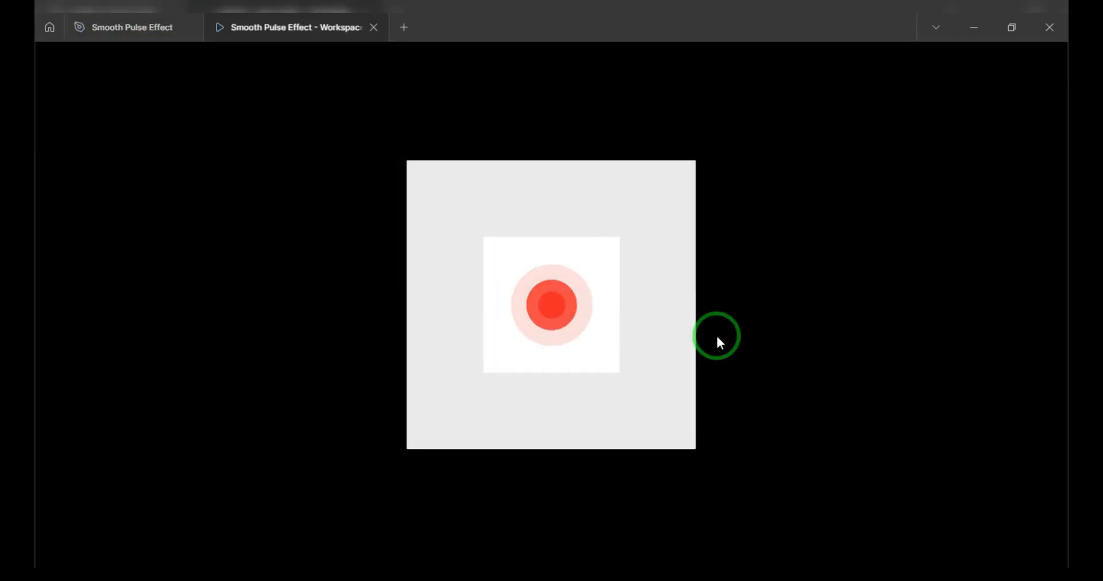